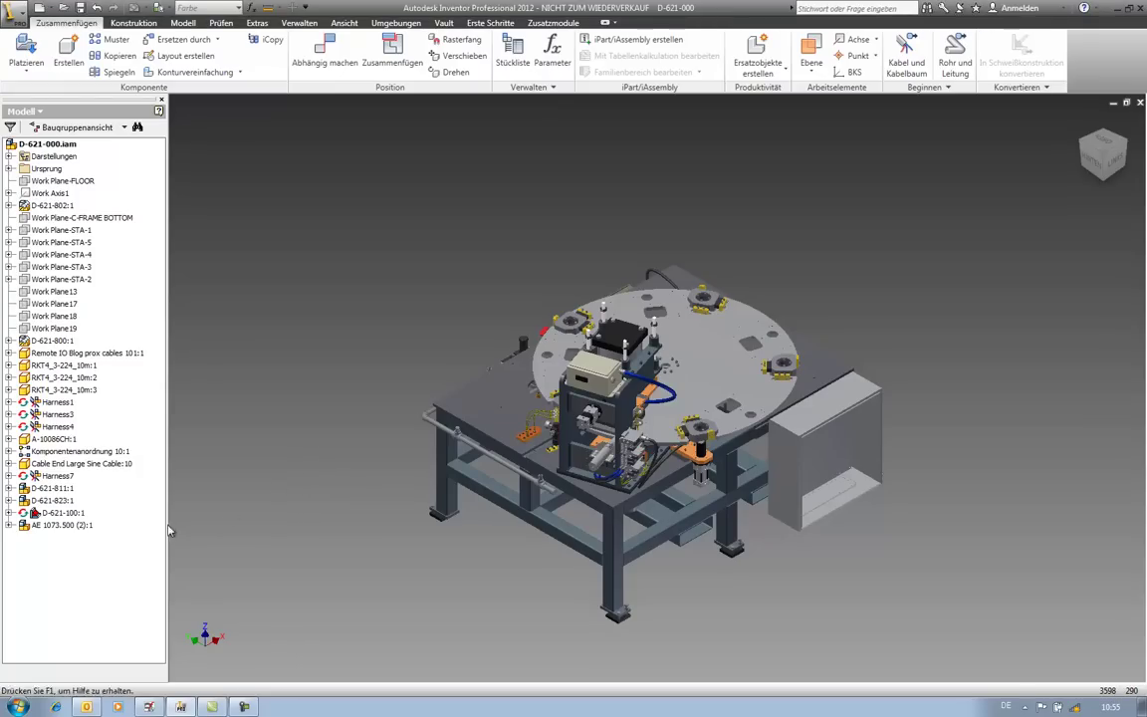
# Open the Montageplatte part inside subassembly AE 1073.500 for in-place editing in Inventor
pyautogui.doubleClick(85, 528)
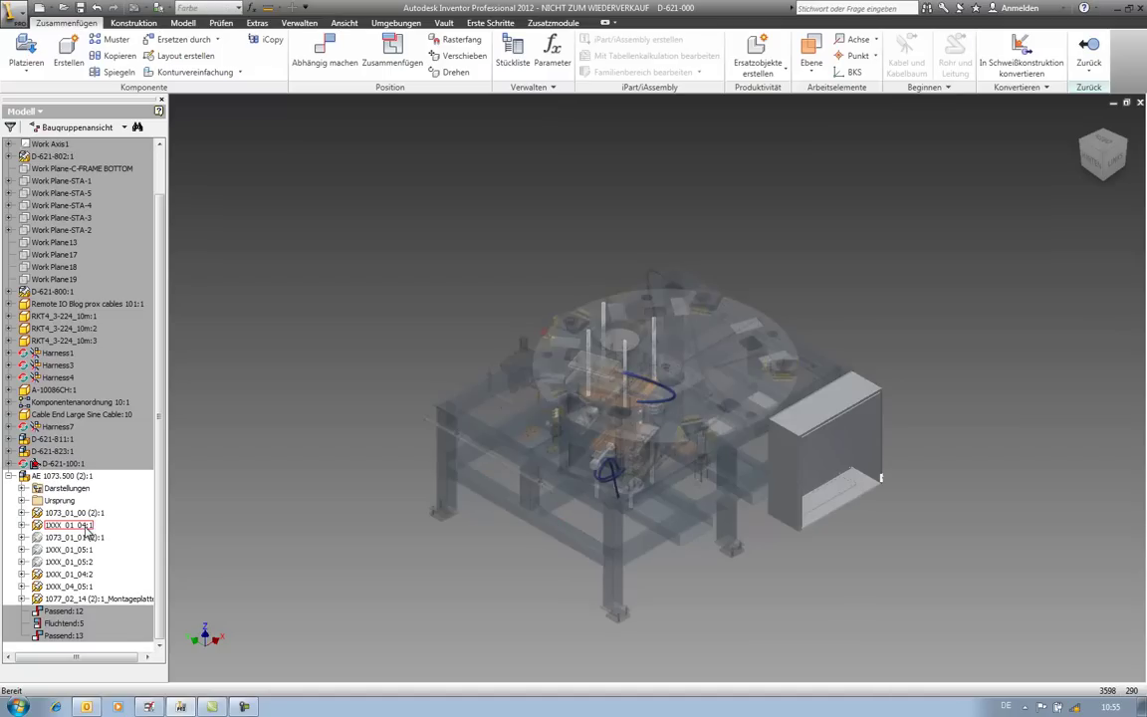
pyautogui.doubleClick(91, 599)
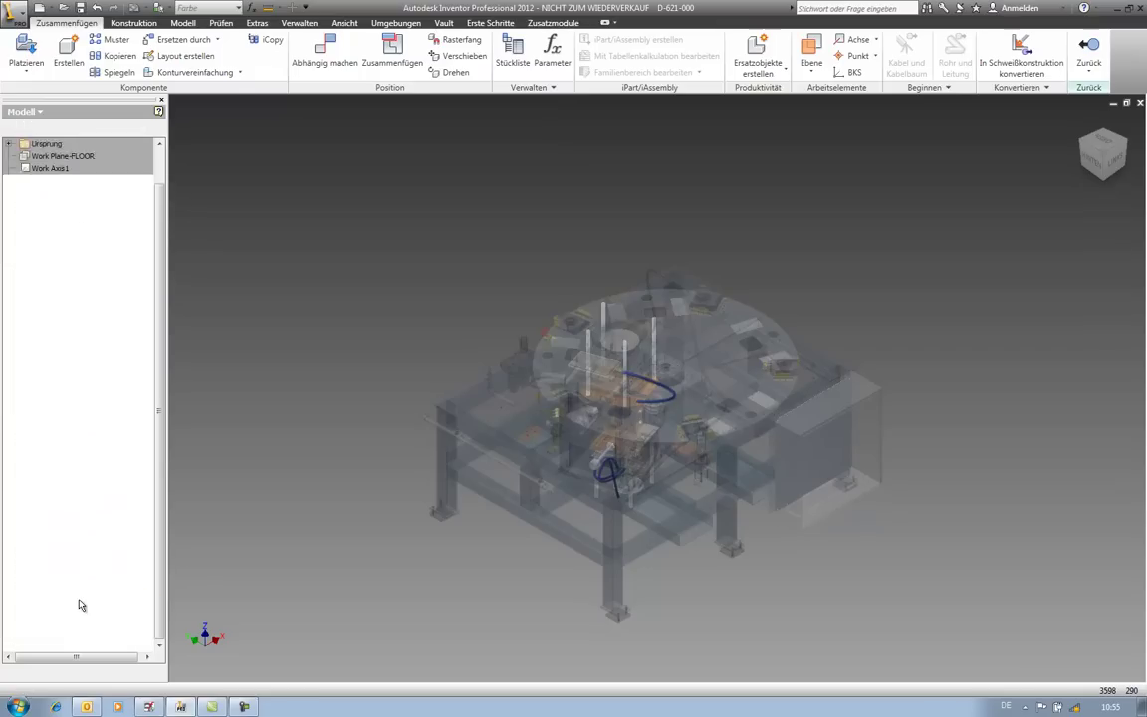
pyautogui.click(82, 603)
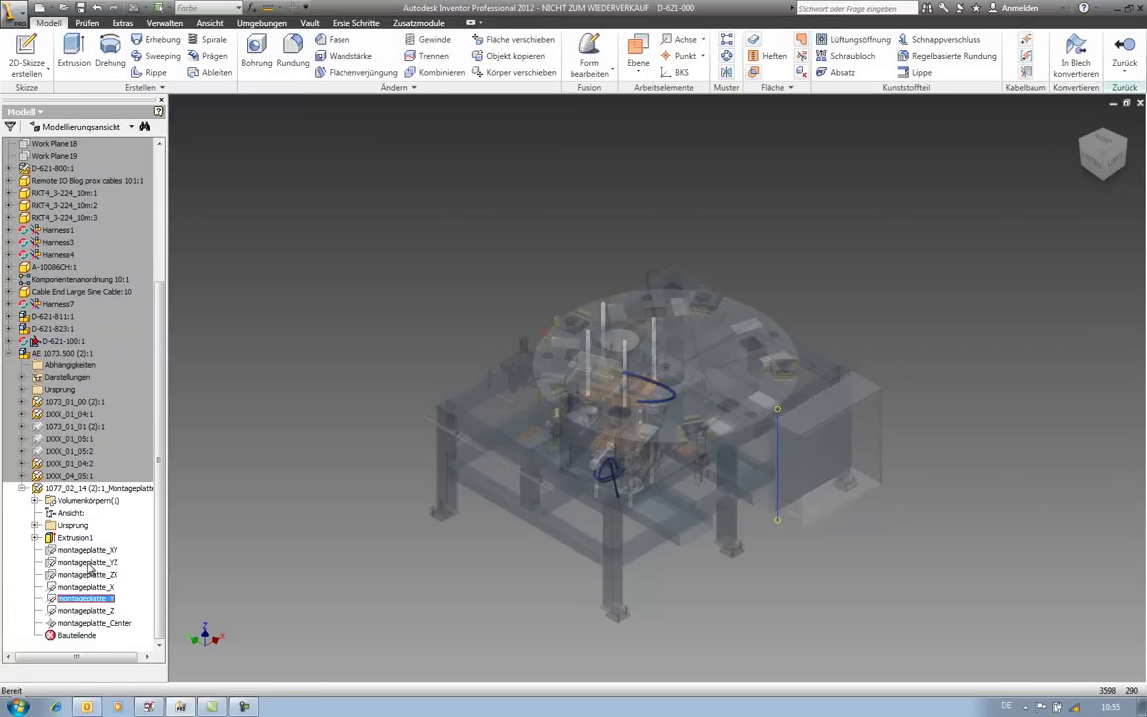
pyautogui.click(23, 20)
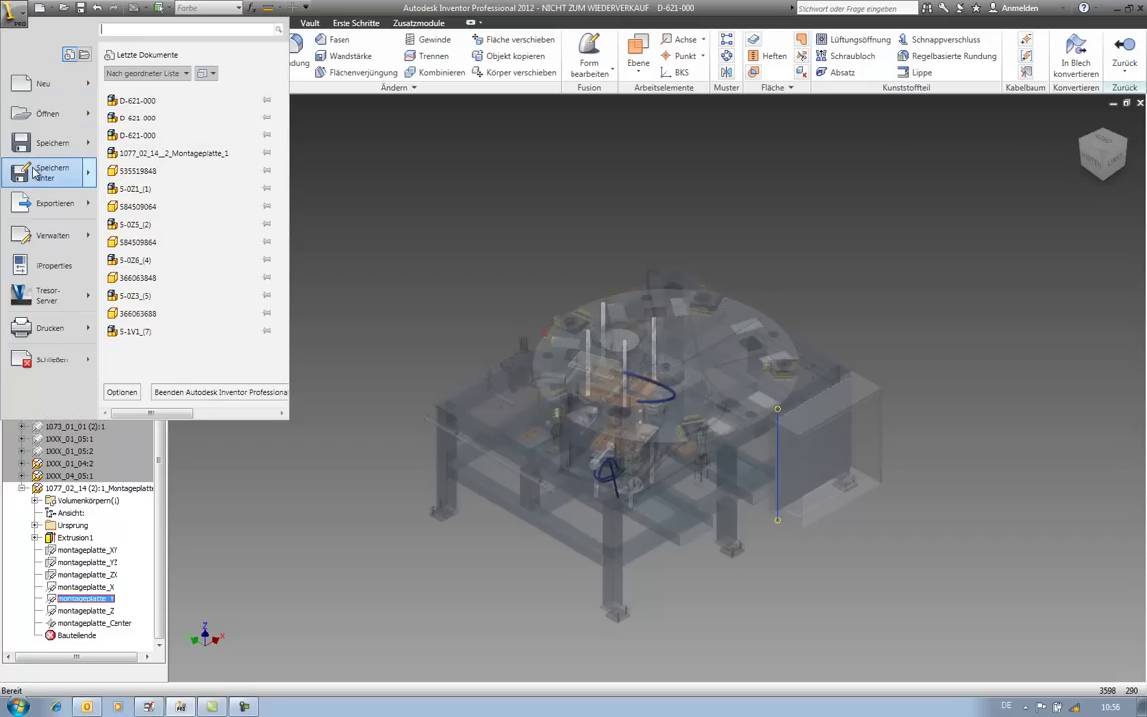
pyautogui.moveTo(50, 173)
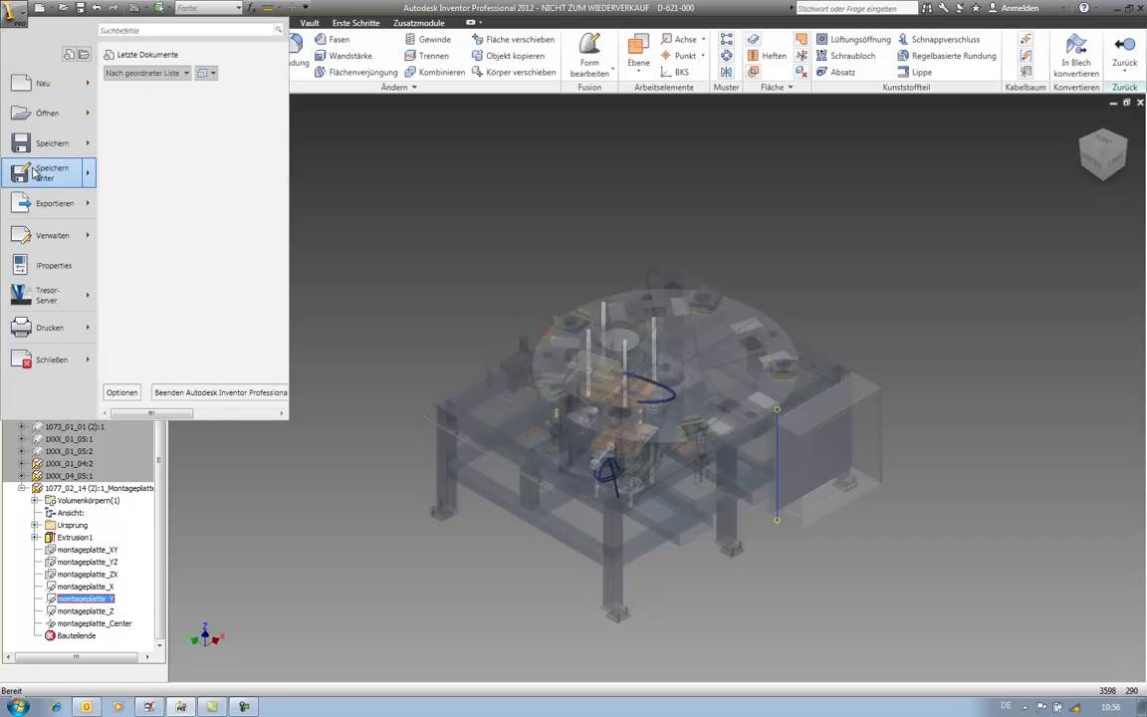
# Save a STEP copy of the plate to the Desktop as 1077_02_14__2_Montageplatte.stp
pyautogui.click(180, 159)
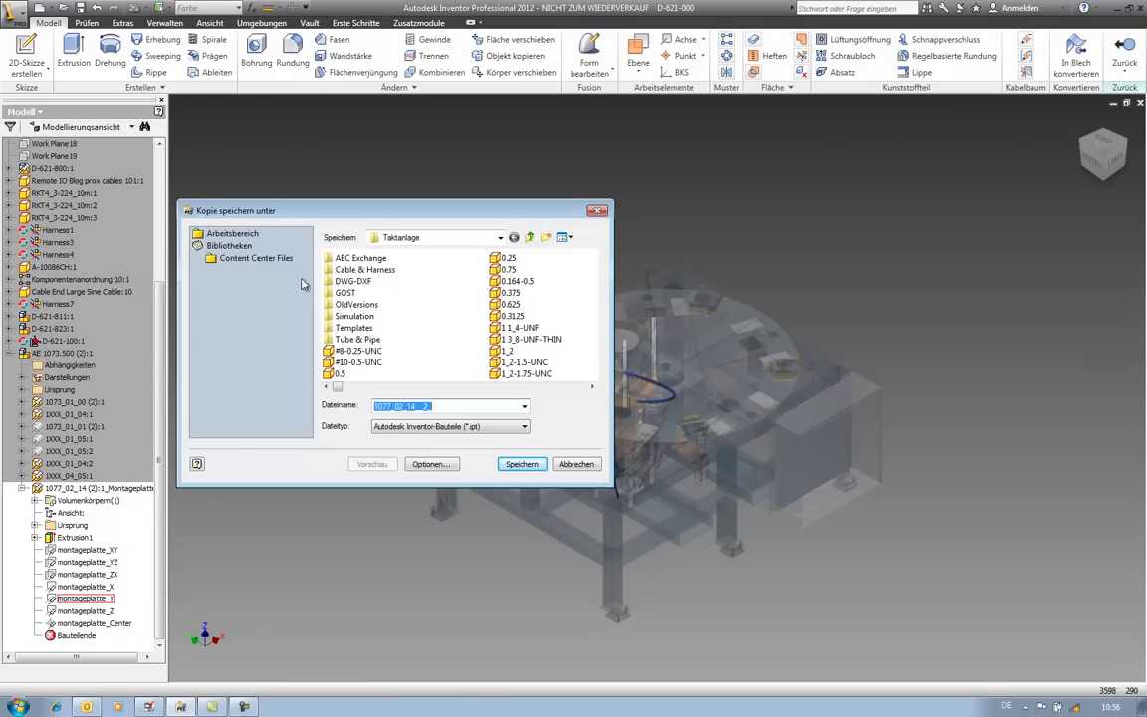
pyautogui.click(462, 428)
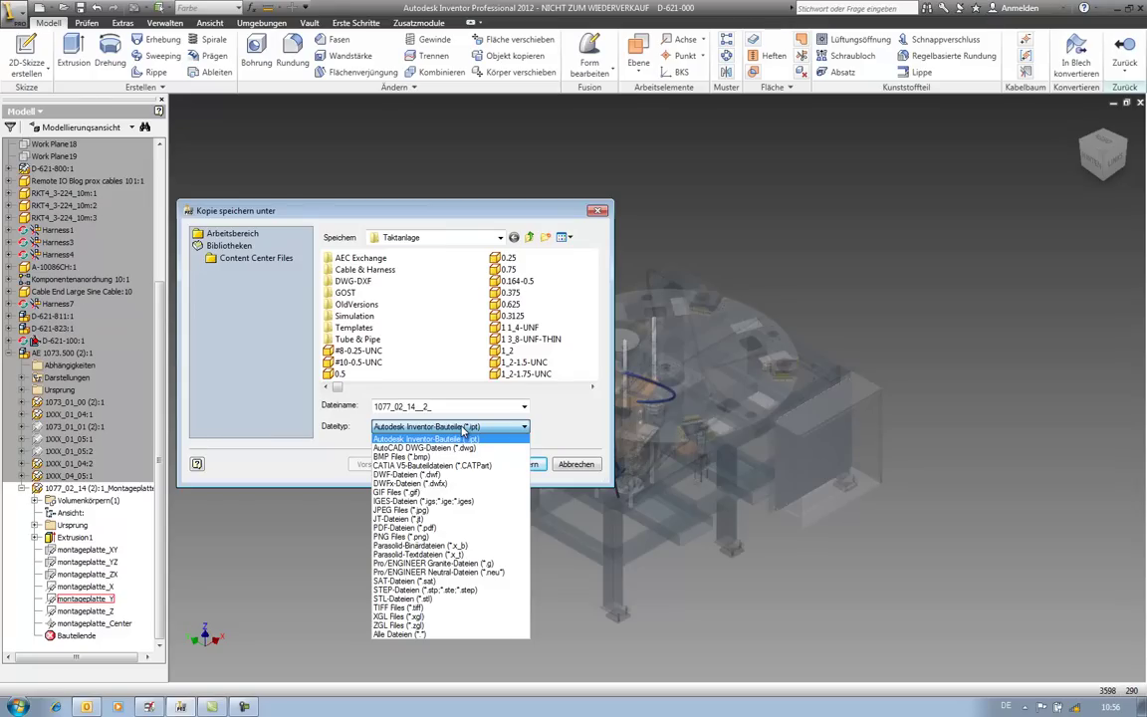
pyautogui.click(461, 592)
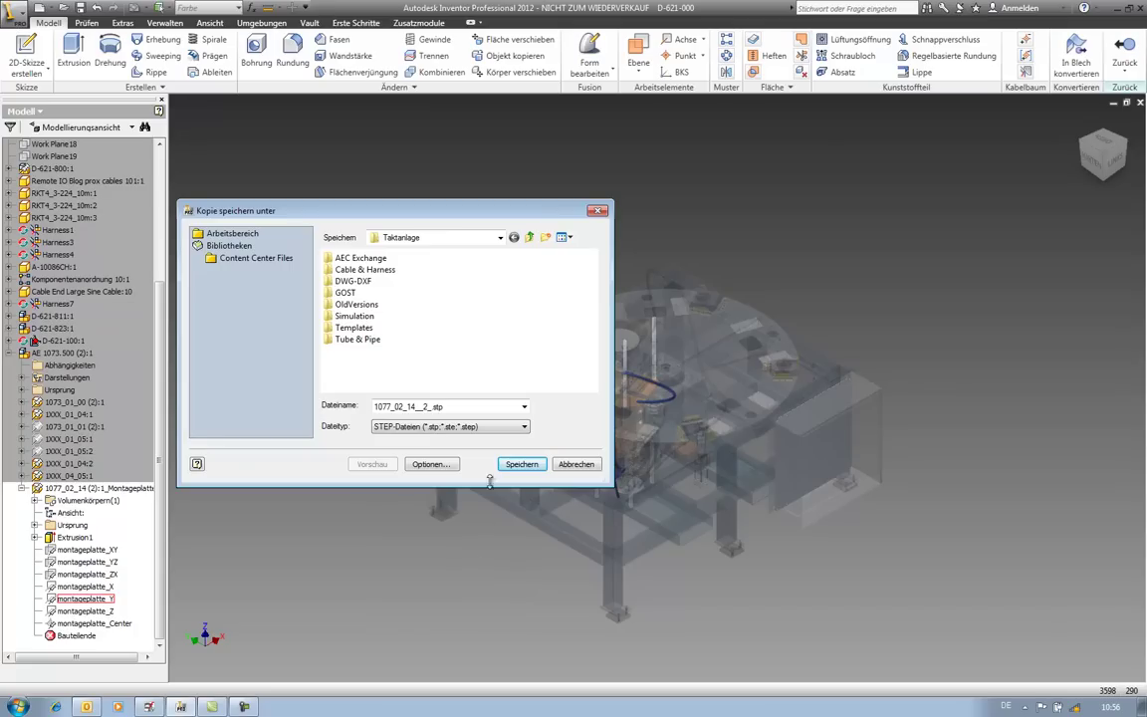
pyautogui.click(500, 237)
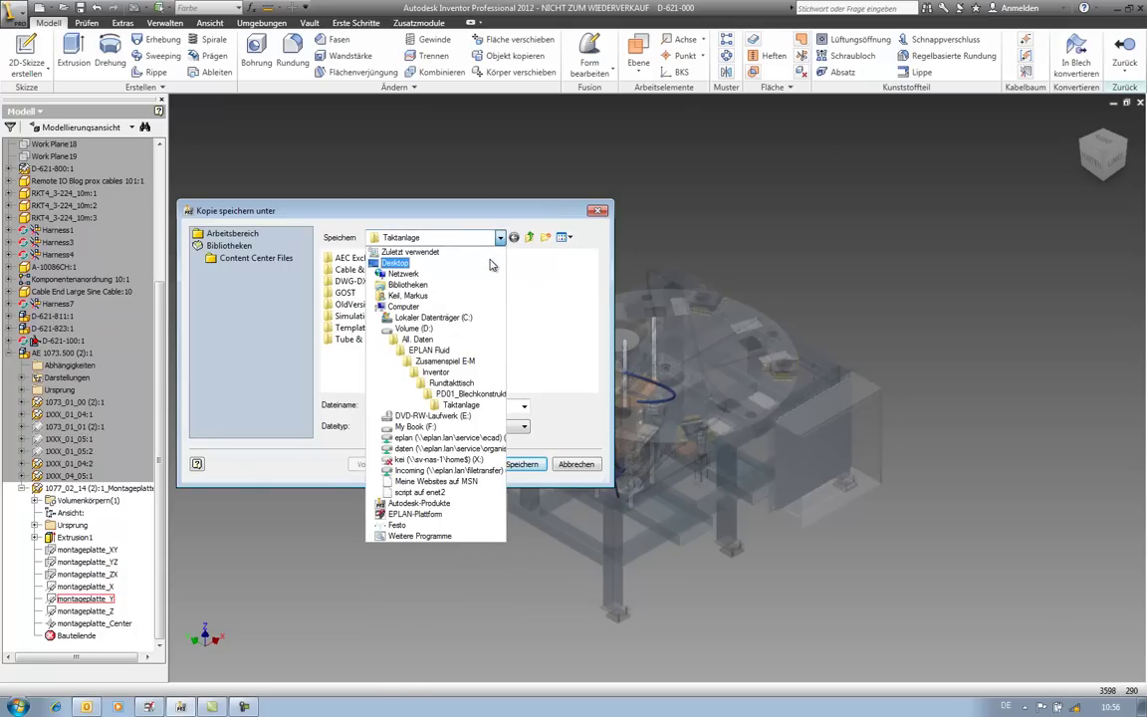
pyautogui.click(489, 262)
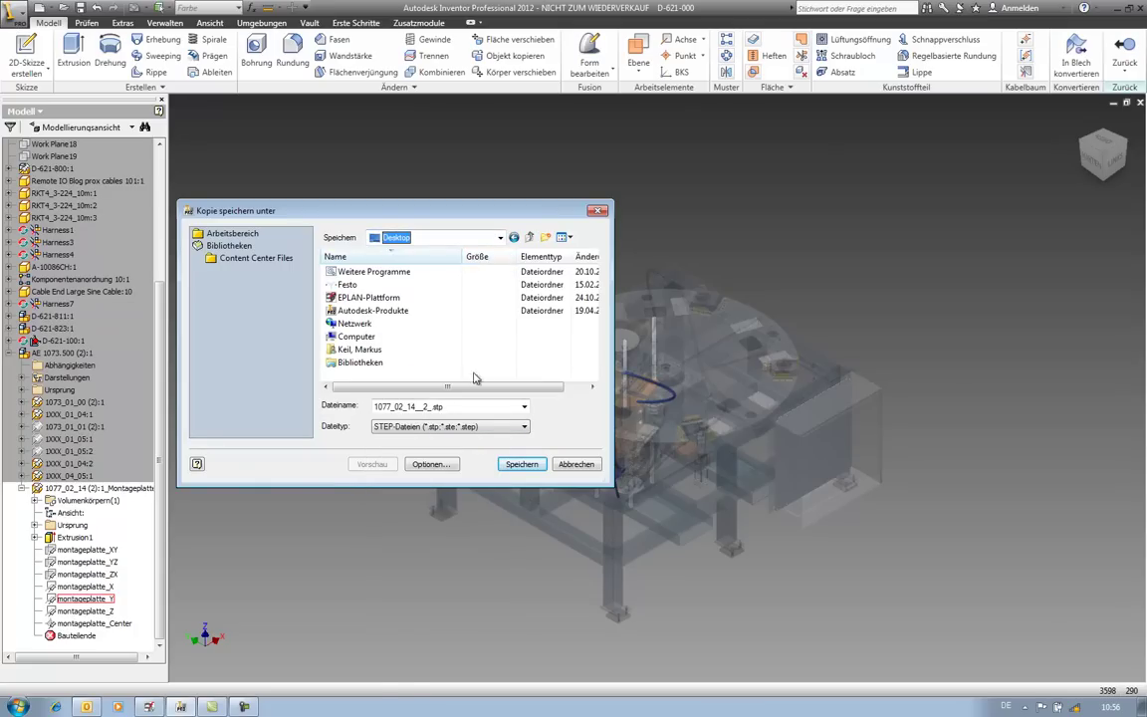
pyautogui.doubleClick(433, 408)
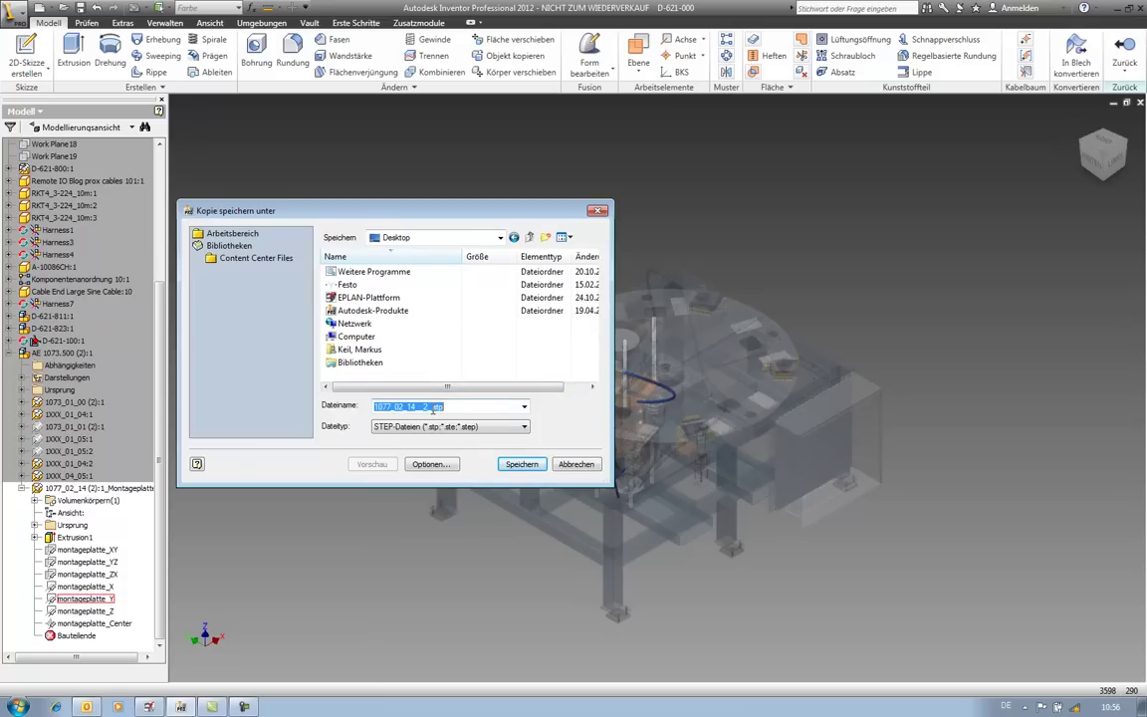
pyautogui.click(435, 407)
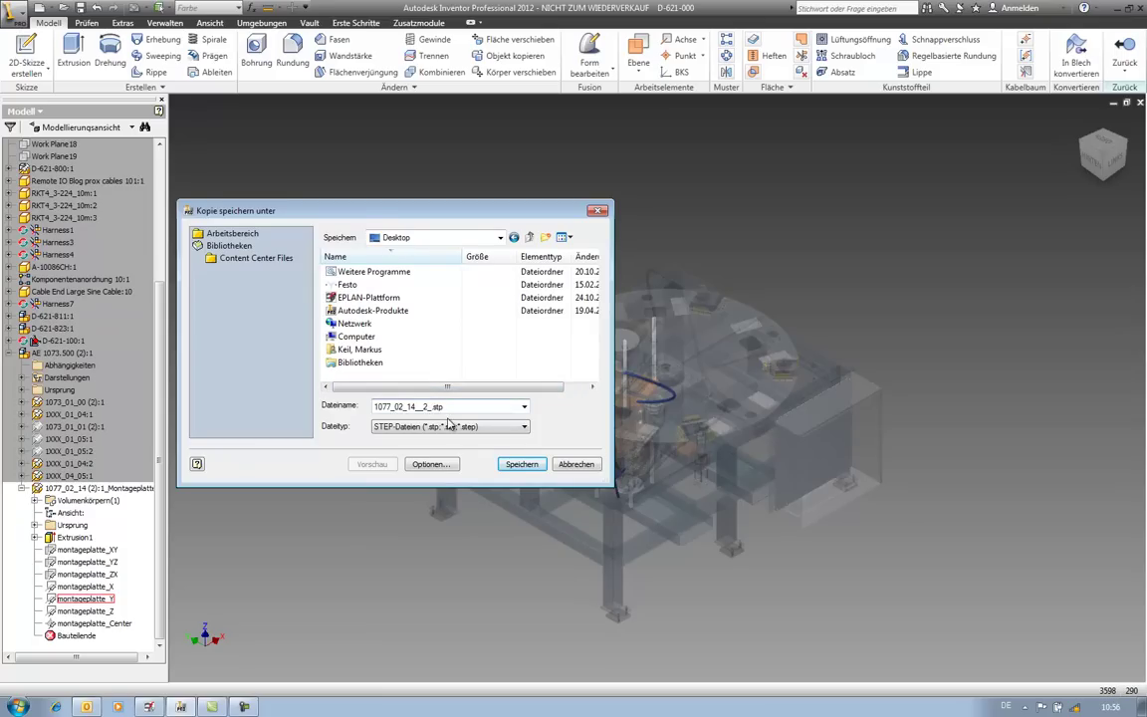
pyautogui.write('_Montage')
pyautogui.click(516, 467)
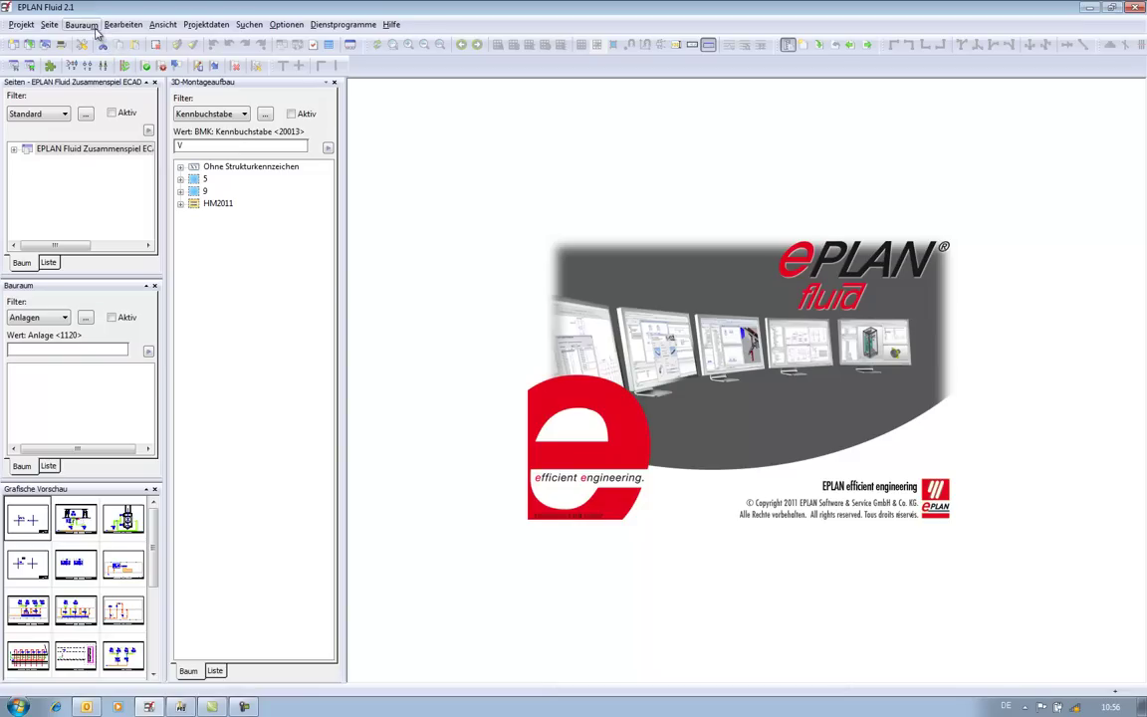
# Import the Desktop STEP file 1077_02_14__2_Montageplatte as a 3D graphic into the Bauraum
pyautogui.click(93, 27)
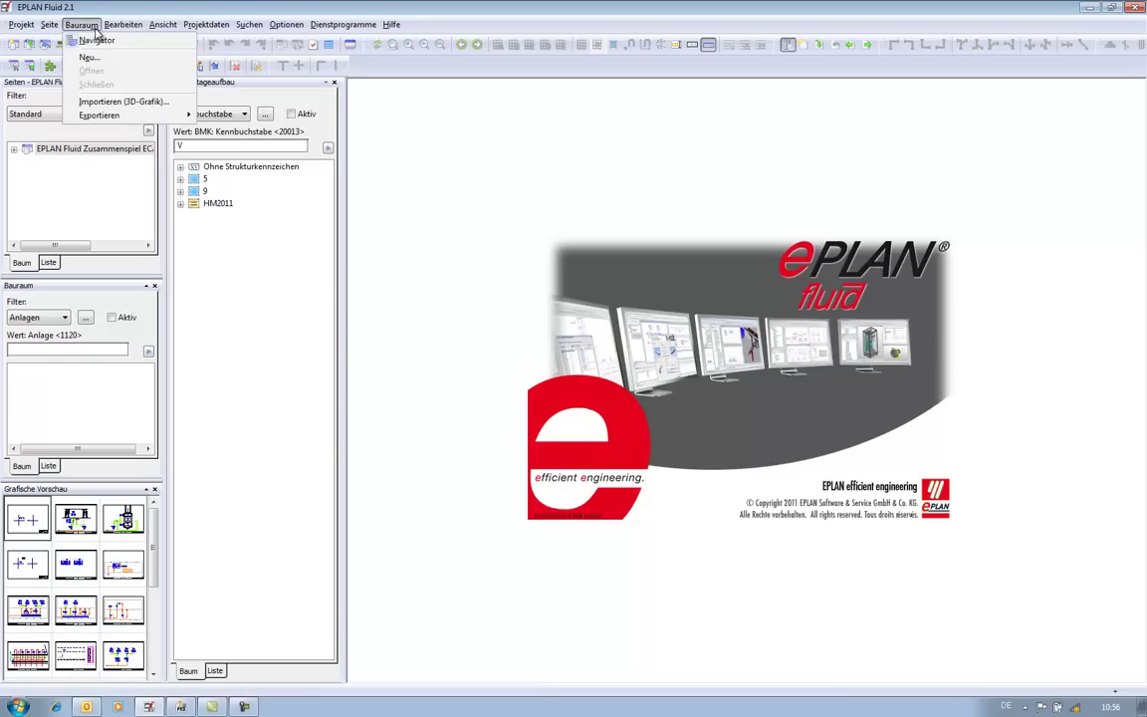
pyautogui.click(107, 103)
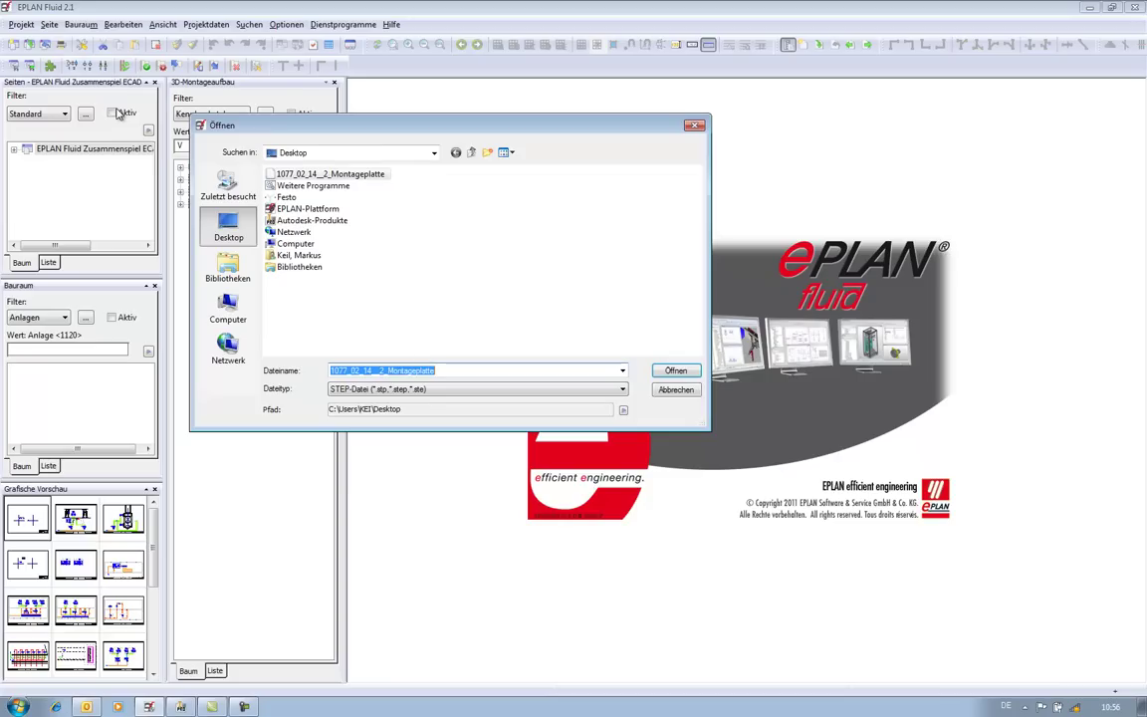
pyautogui.click(311, 177)
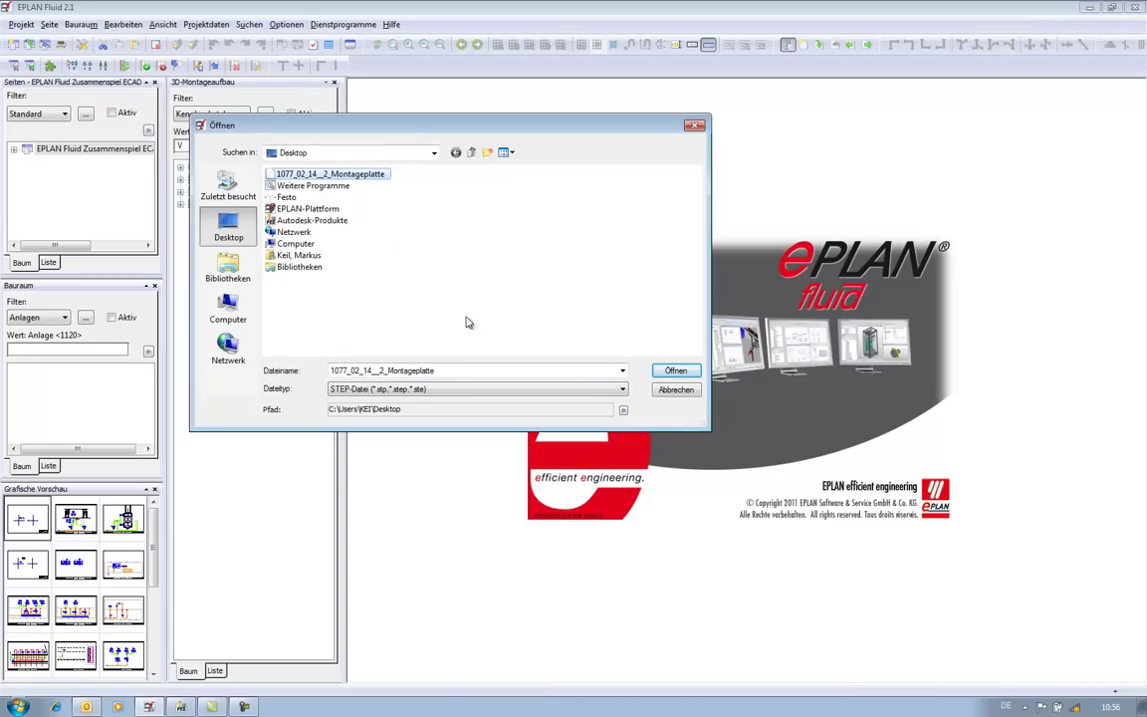
pyautogui.click(665, 373)
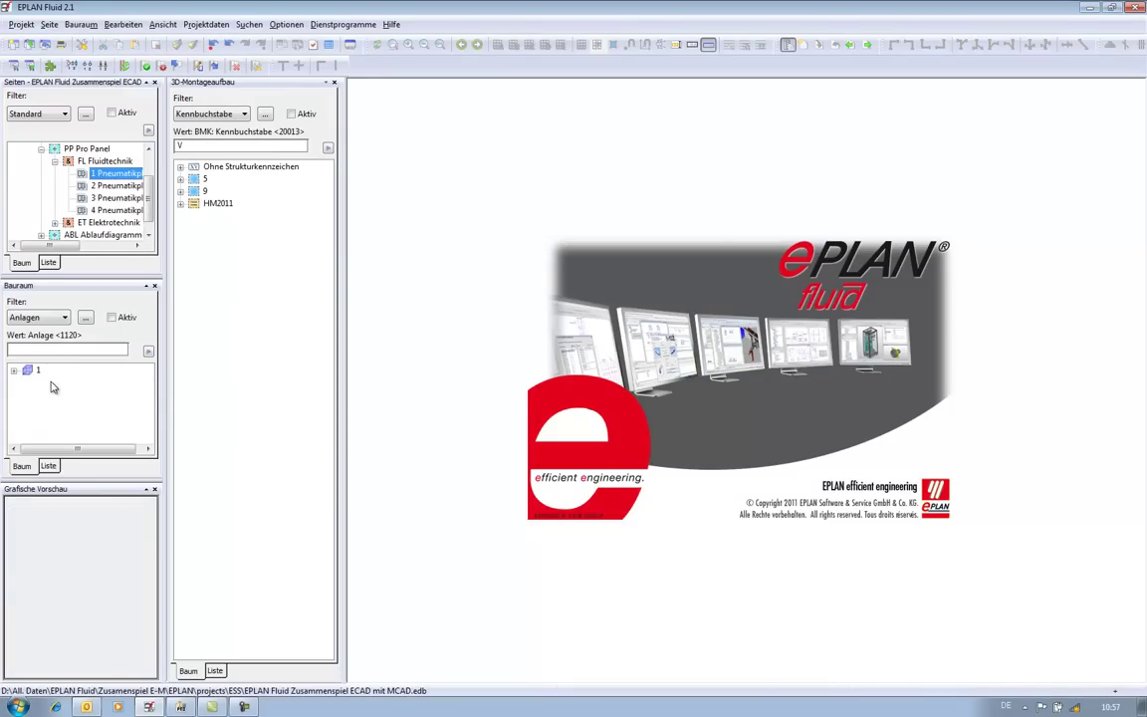
# Open the imported Logikbauteil of installation space 1 in a new 3D window
pyautogui.click(14, 371)
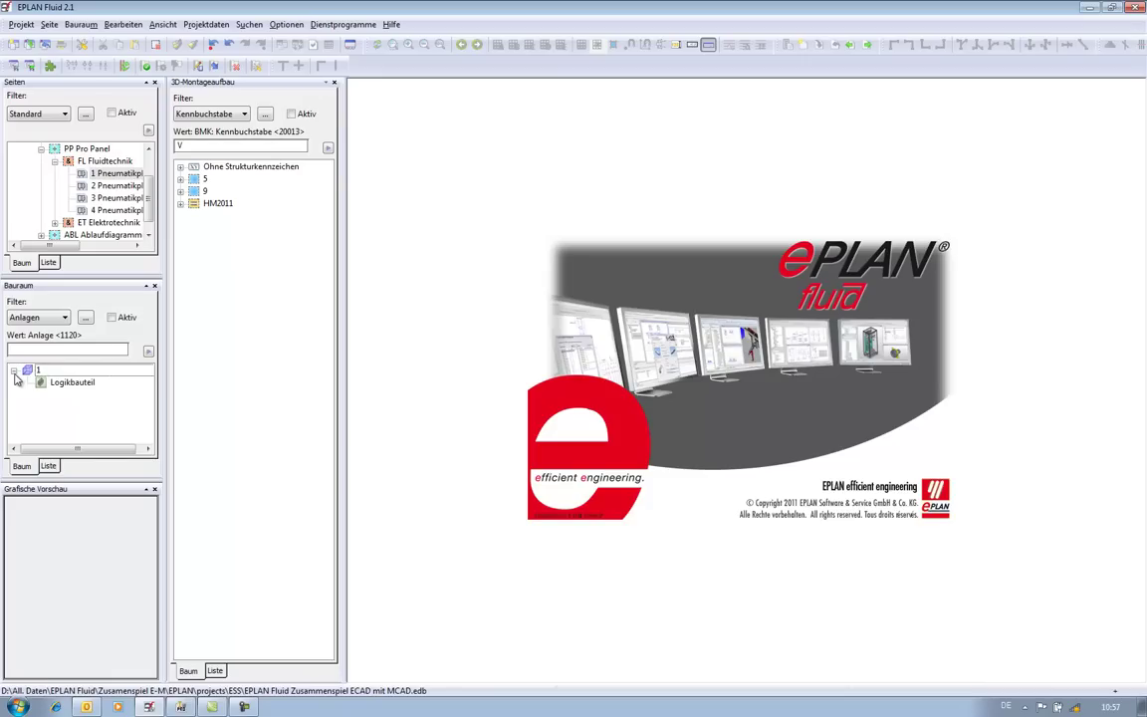
pyautogui.click(75, 385)
pyautogui.rightClick(74, 386)
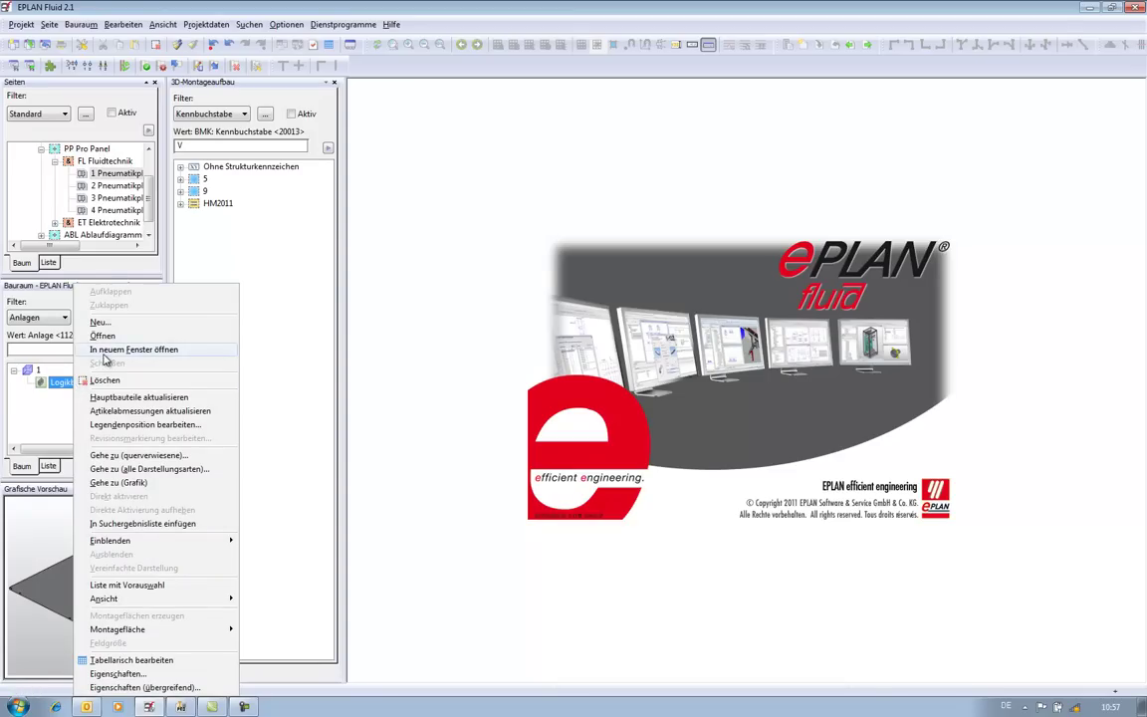
pyautogui.click(104, 351)
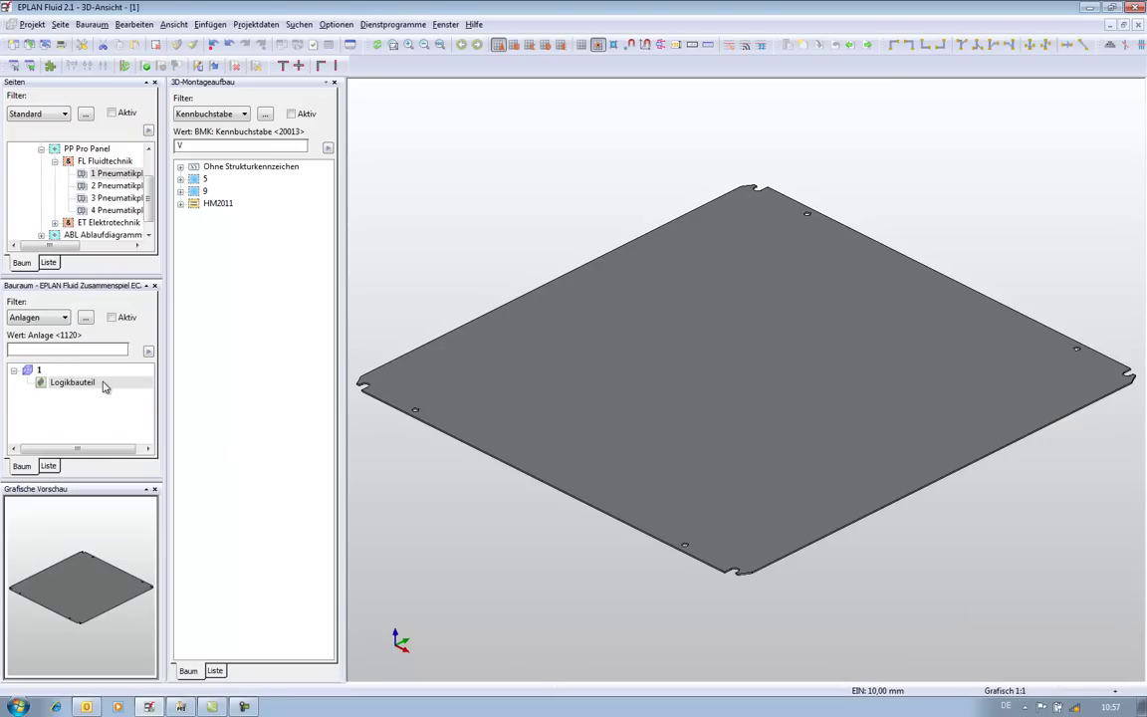
pyautogui.click(72, 382)
pyautogui.rightClick(71, 382)
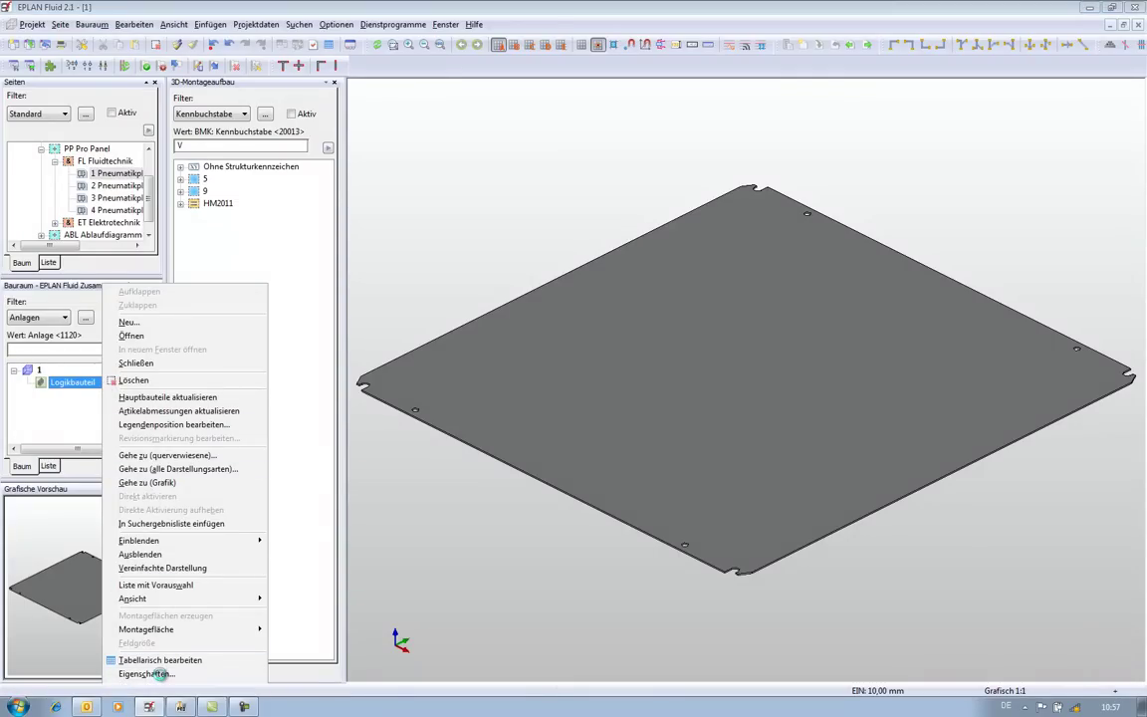
# Set the part's function definition to Mechanik > Systemzubehör > Gehäuse > Montageplatte, allgemein
pyautogui.click(145, 674)
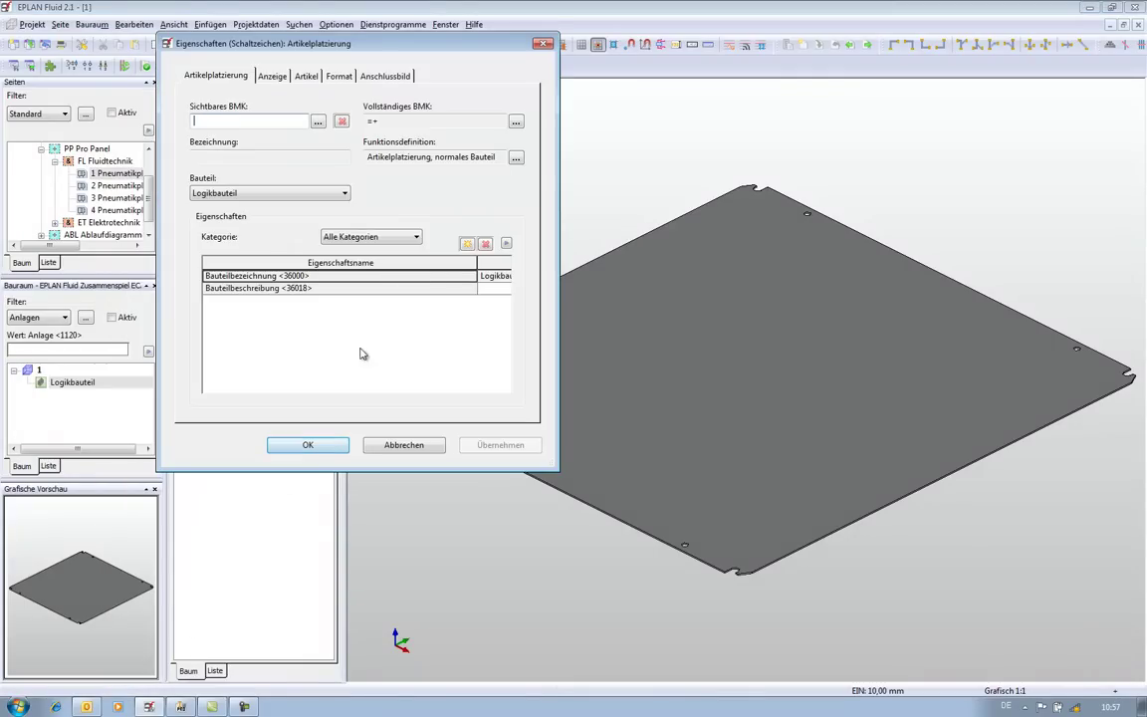
pyautogui.moveTo(556, 468); pyautogui.dragTo(867, 477)
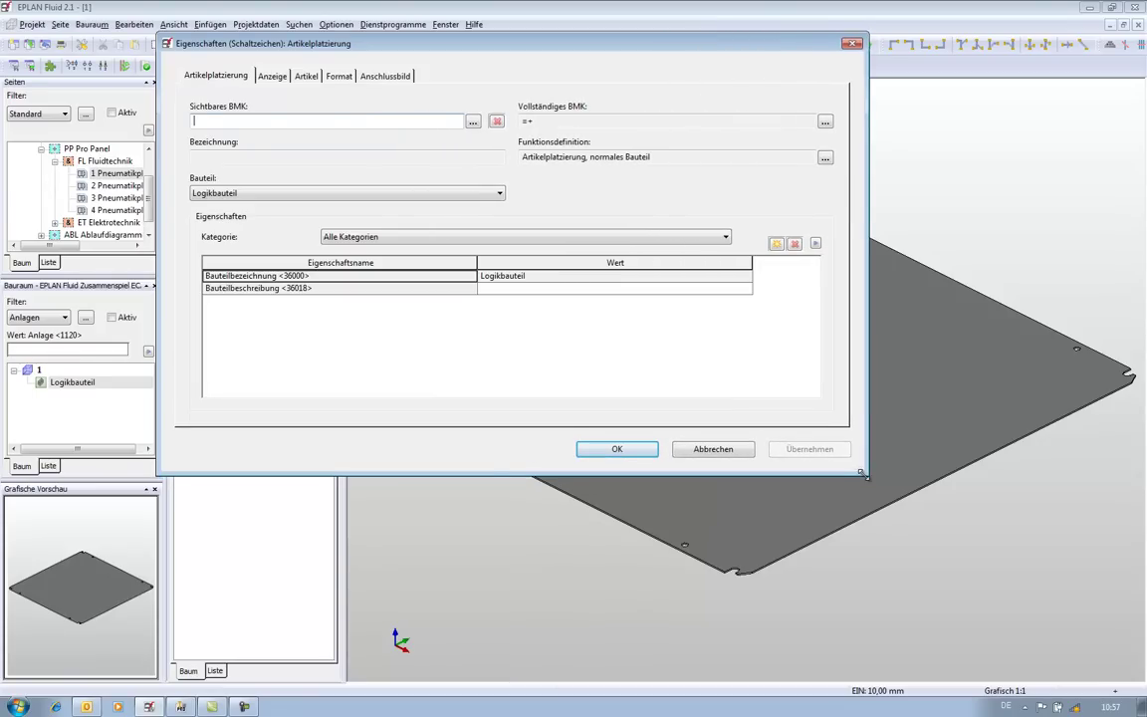
pyautogui.click(825, 159)
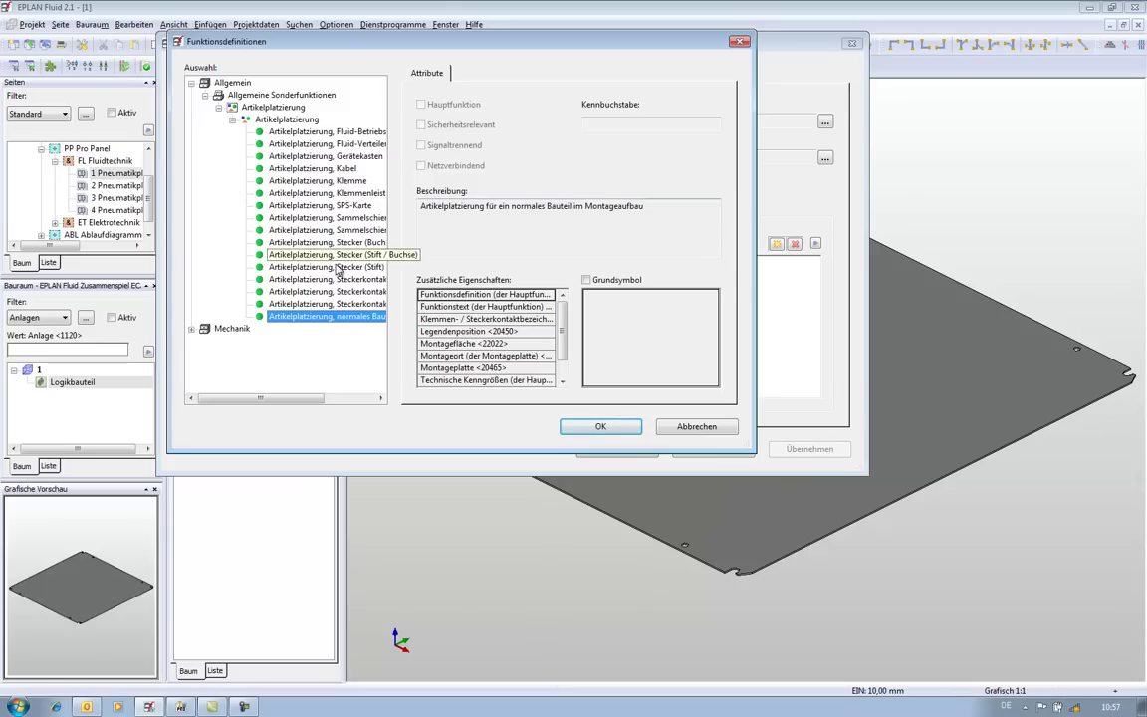
pyautogui.click(191, 328)
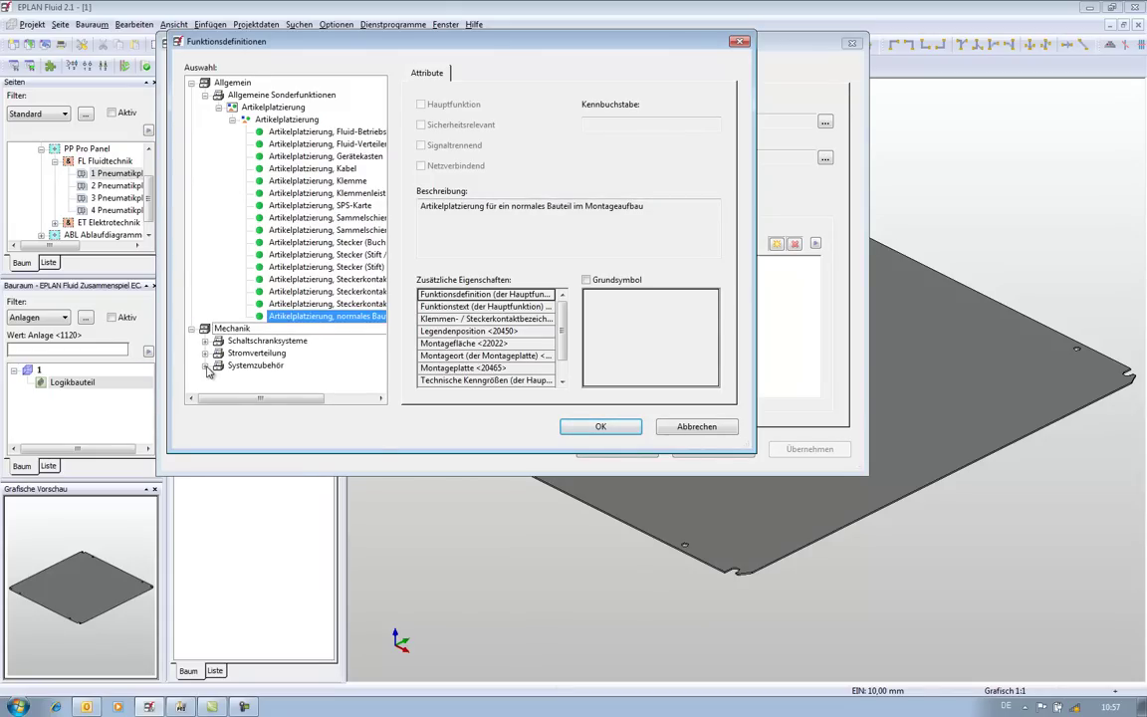
pyautogui.click(205, 366)
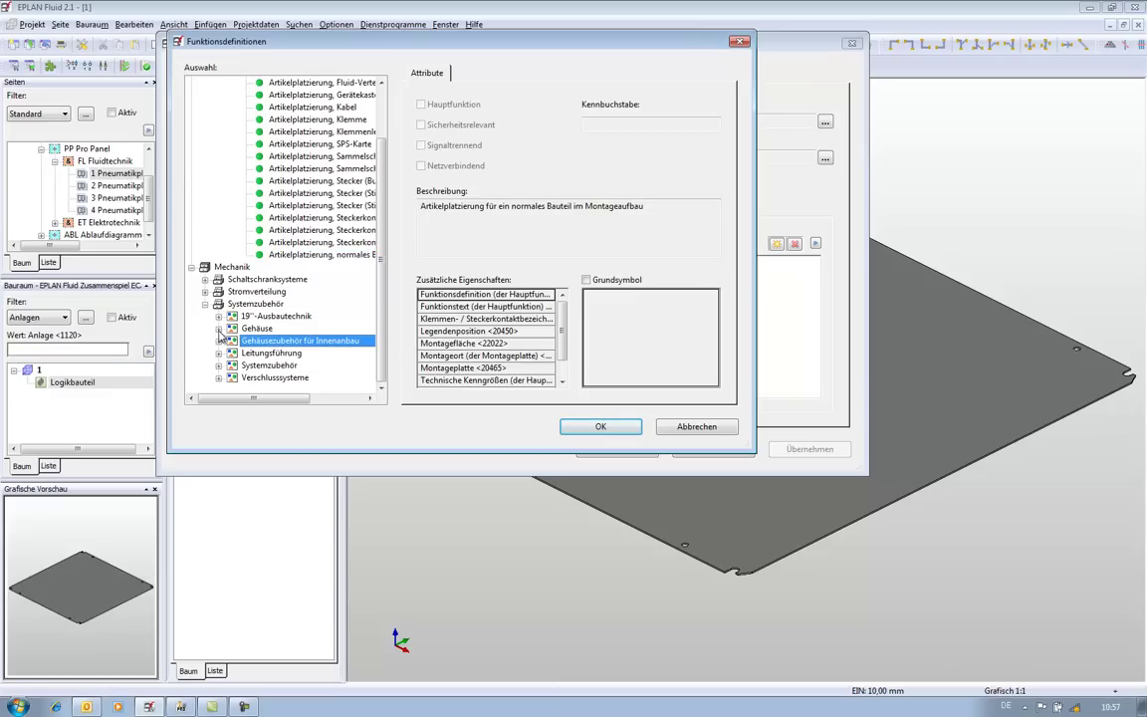
pyautogui.click(218, 328)
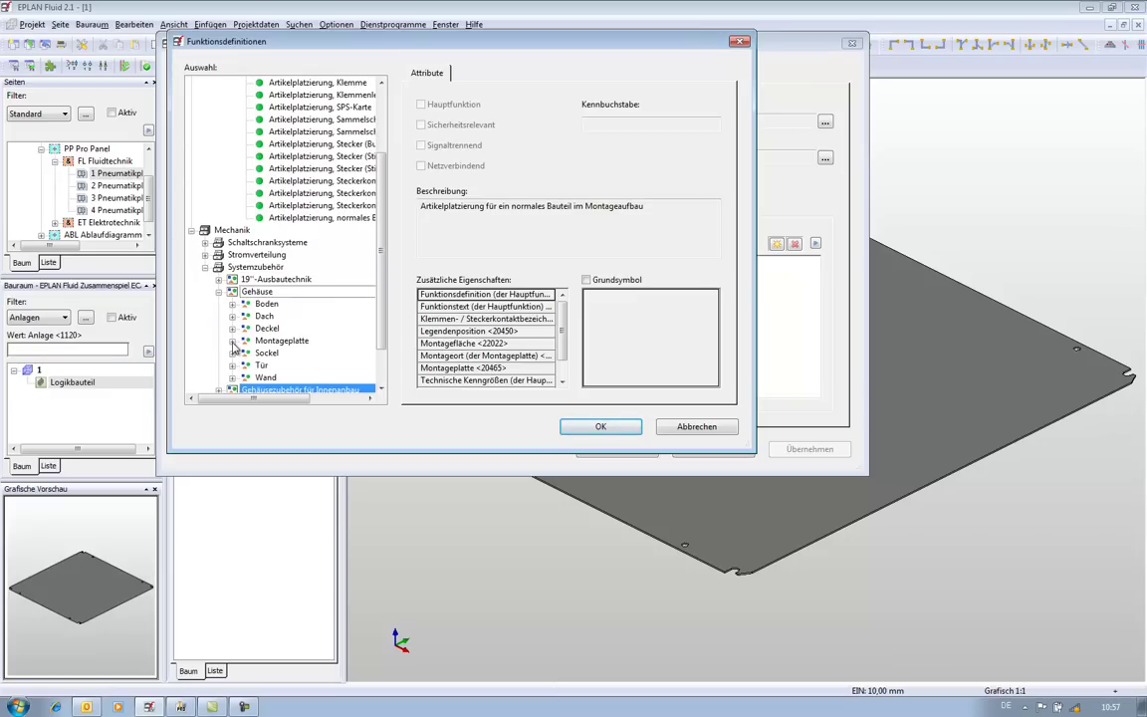
pyautogui.click(232, 342)
pyautogui.click(298, 353)
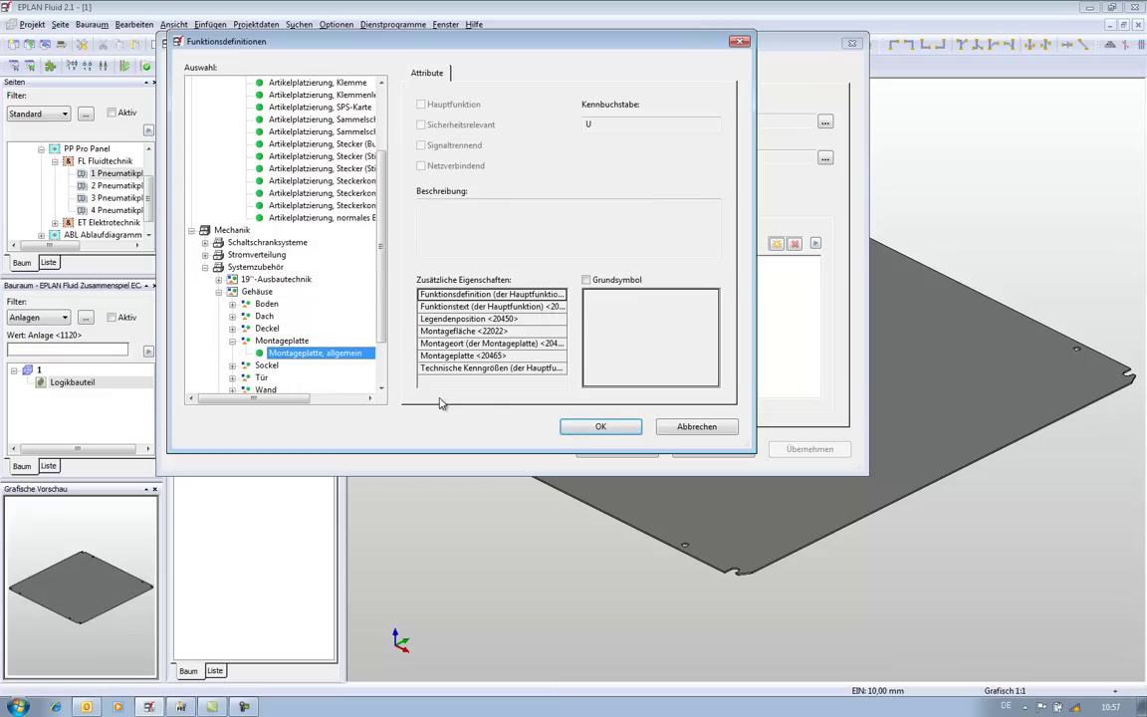
pyautogui.click(588, 428)
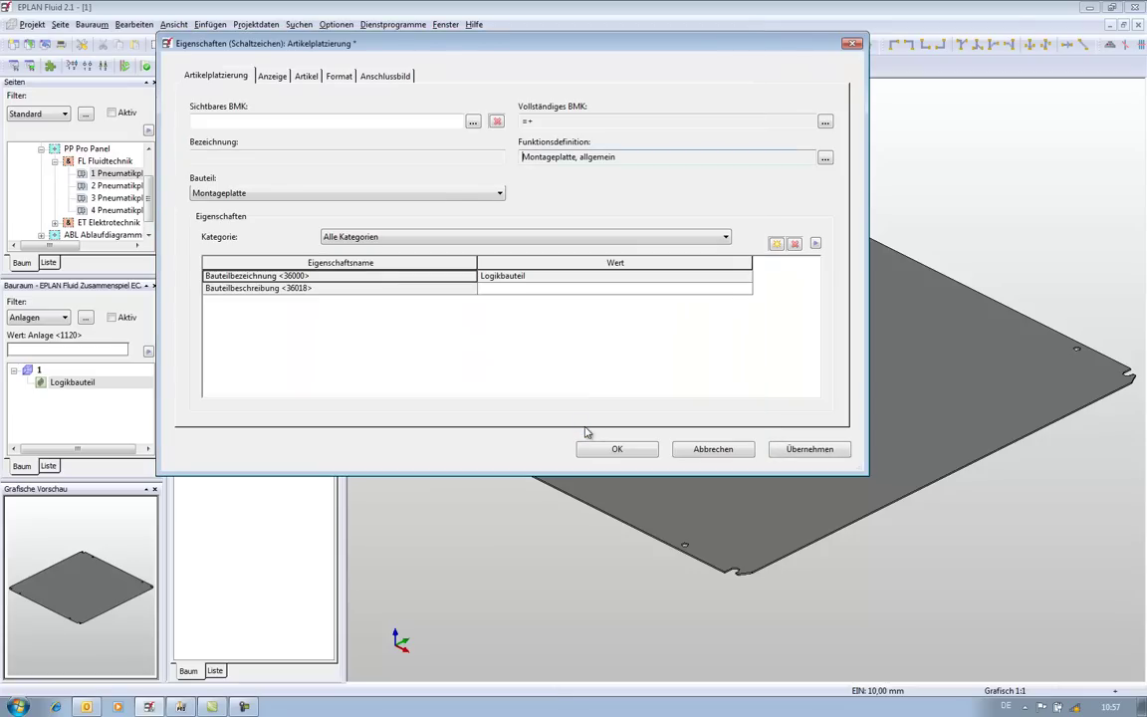
# Give the part the visible device tag -U1 and confirm the properties
pyautogui.click(217, 122)
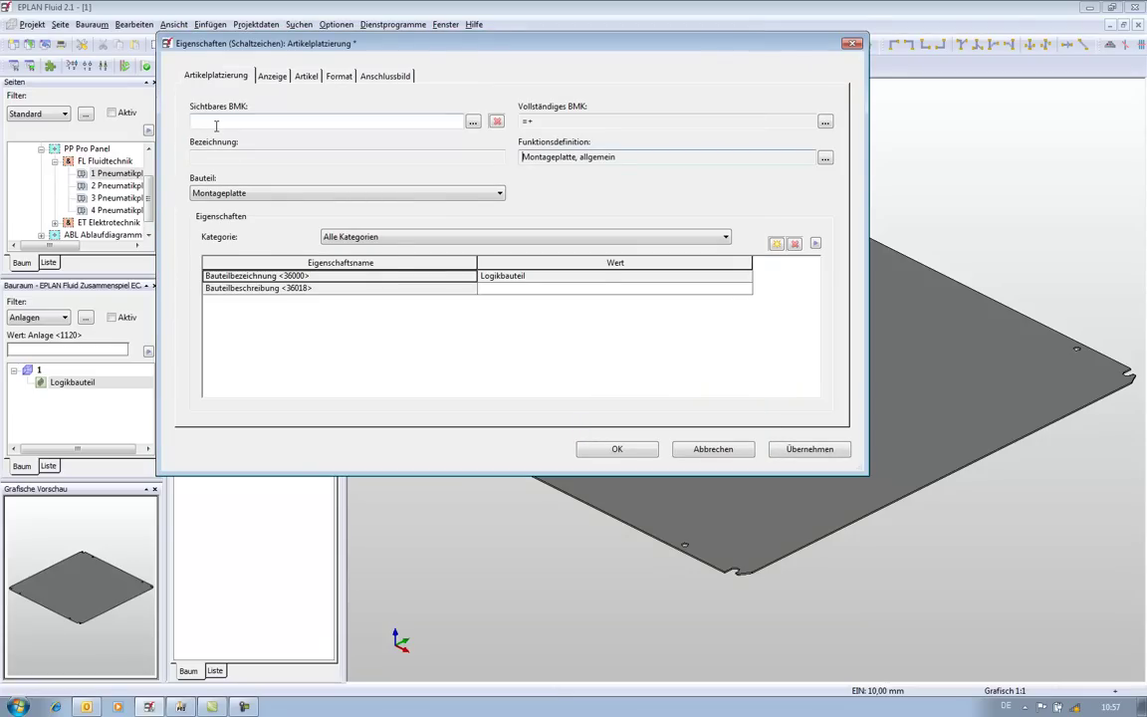
pyautogui.write('-U1')
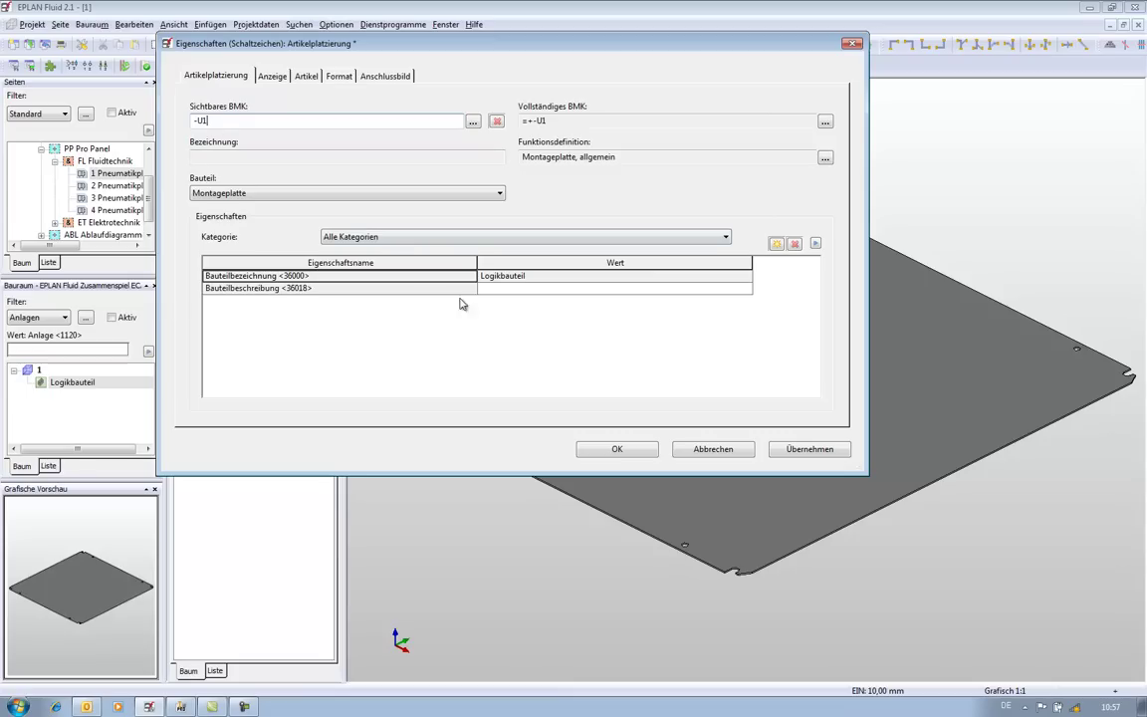
pyautogui.click(618, 449)
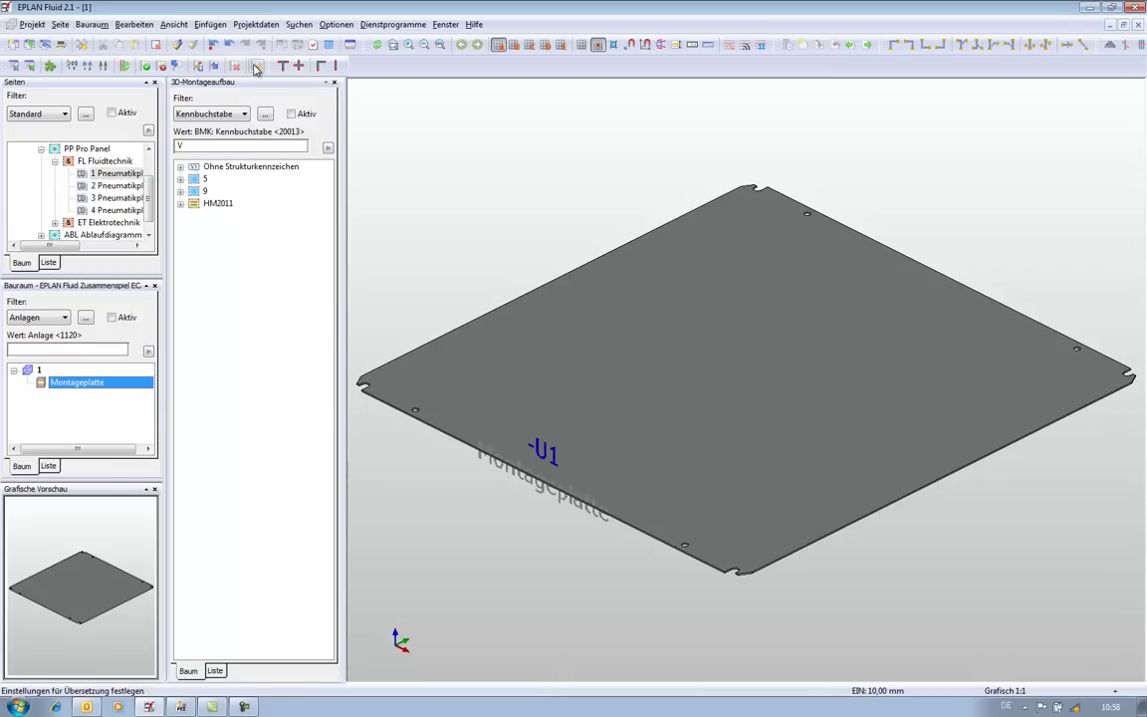
# Define the plate's top face as a Montagefläche, then cancel the command
pyautogui.click(147, 28)
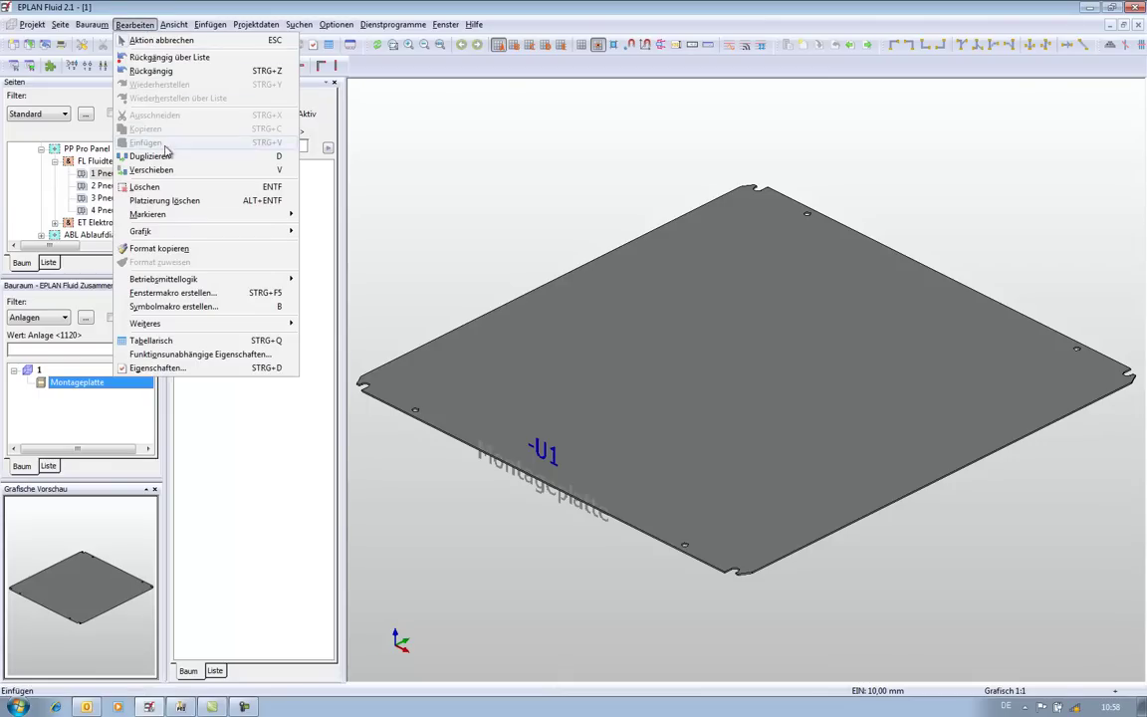
pyautogui.moveTo(163, 278)
pyautogui.click(328, 283)
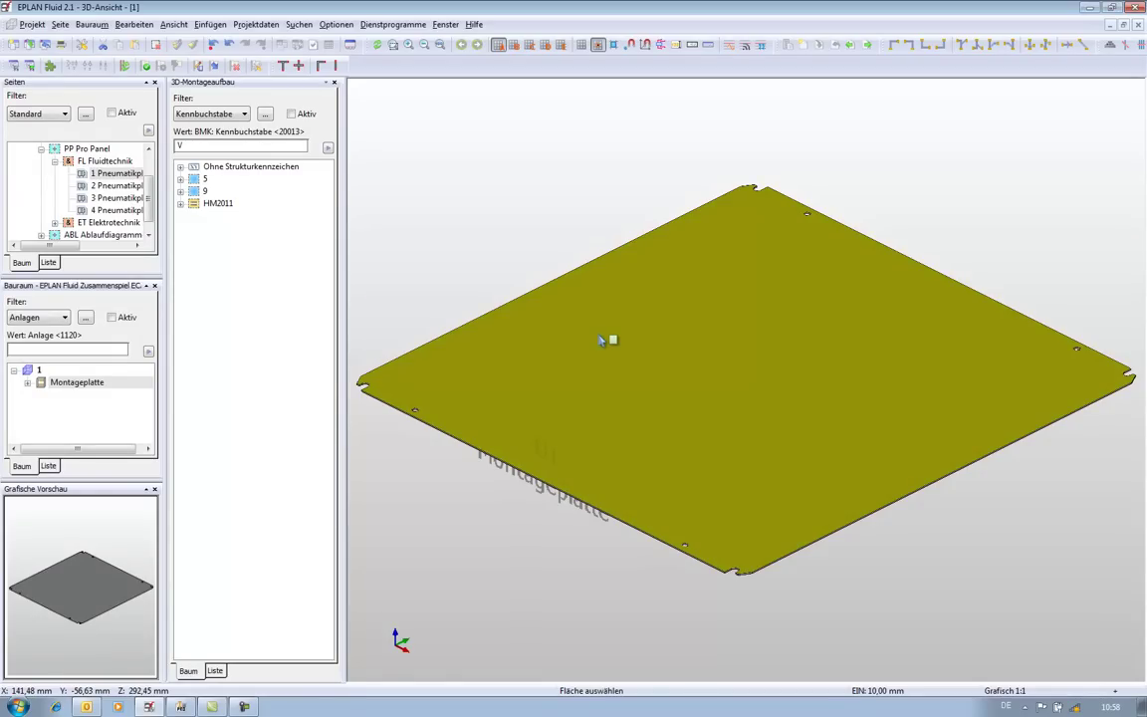
pyautogui.click(580, 299)
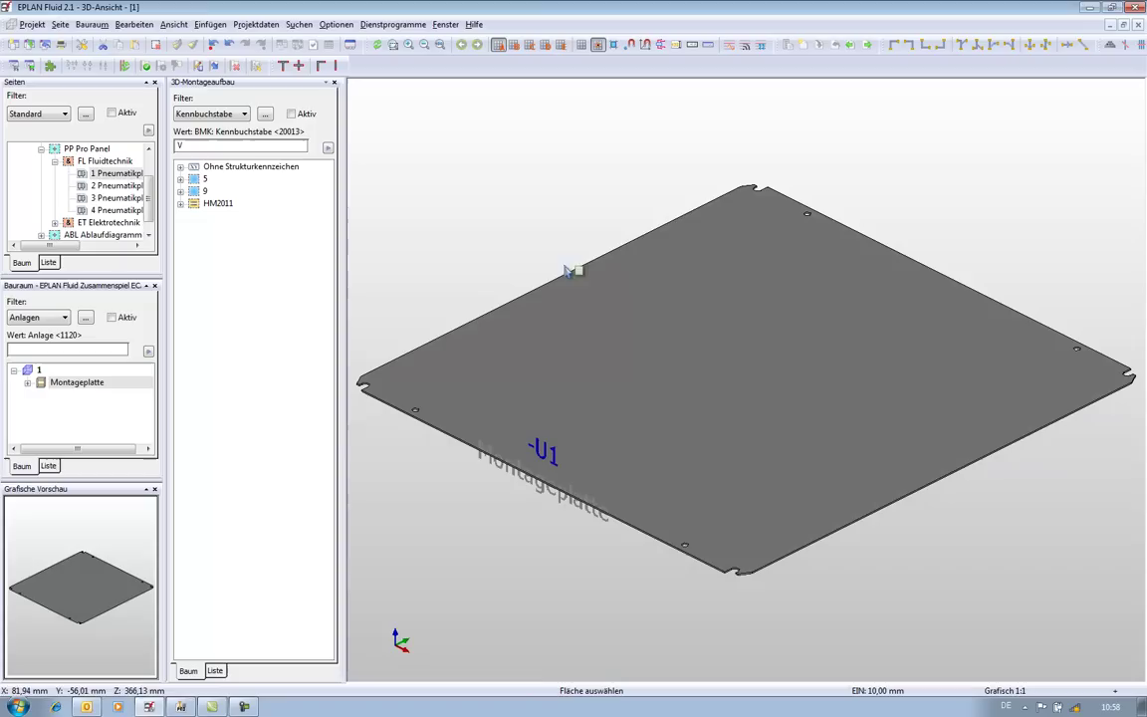
pyautogui.rightClick(556, 253)
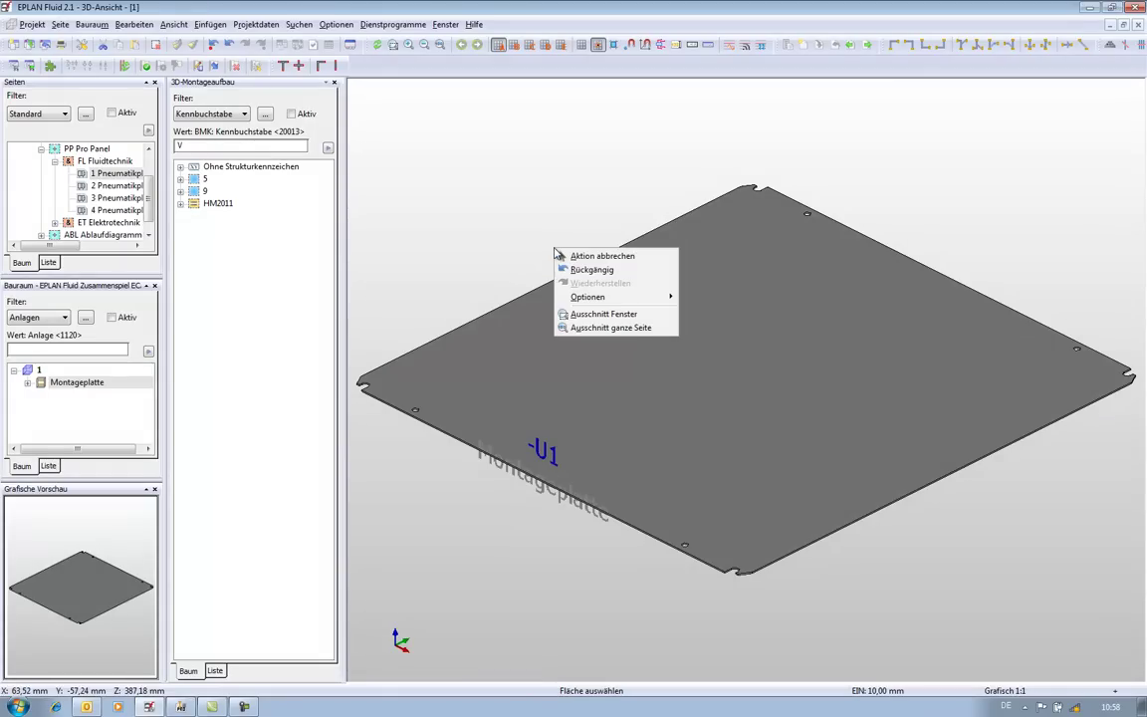
pyautogui.click(573, 258)
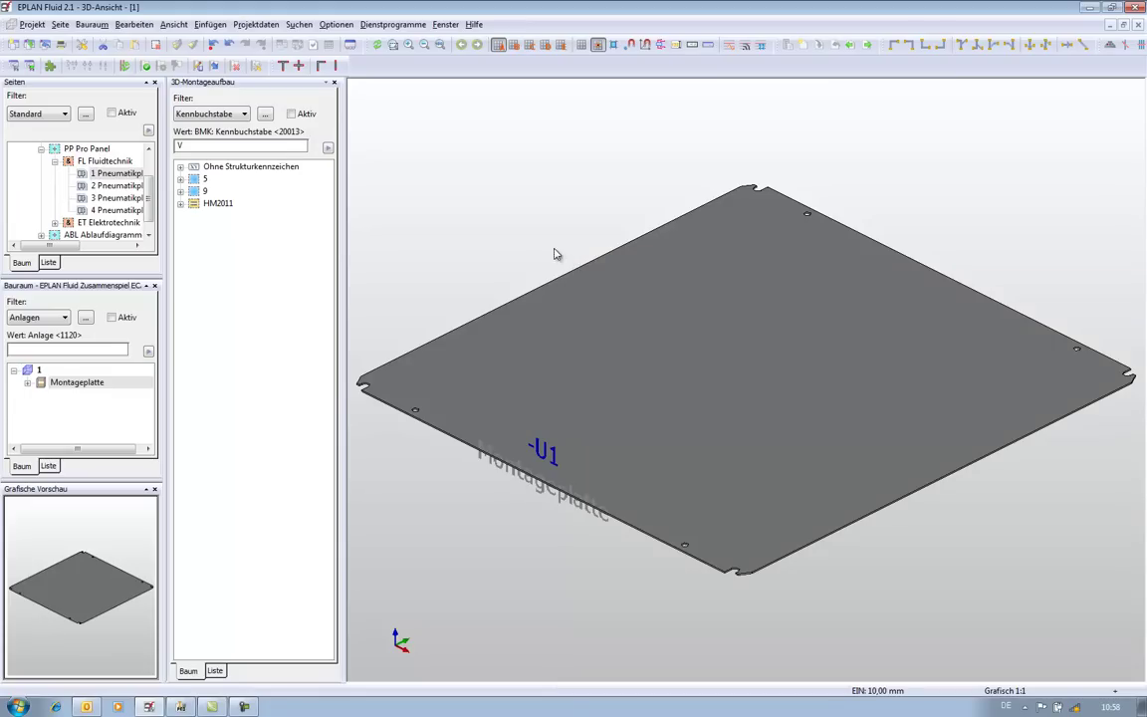
# Review Pneumatikplan pages 1–4, ending on DICHTUNG, and set the 3D-Montageaufbau filter to Z
pyautogui.doubleClick(100, 175)
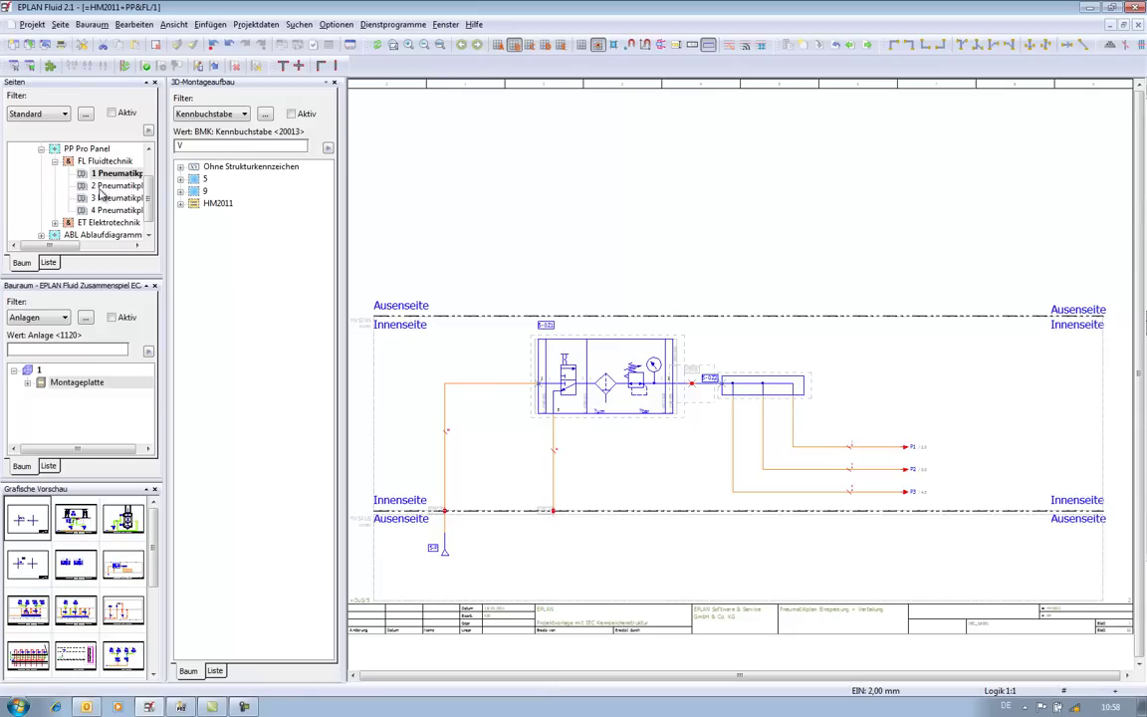
pyautogui.doubleClick(101, 187)
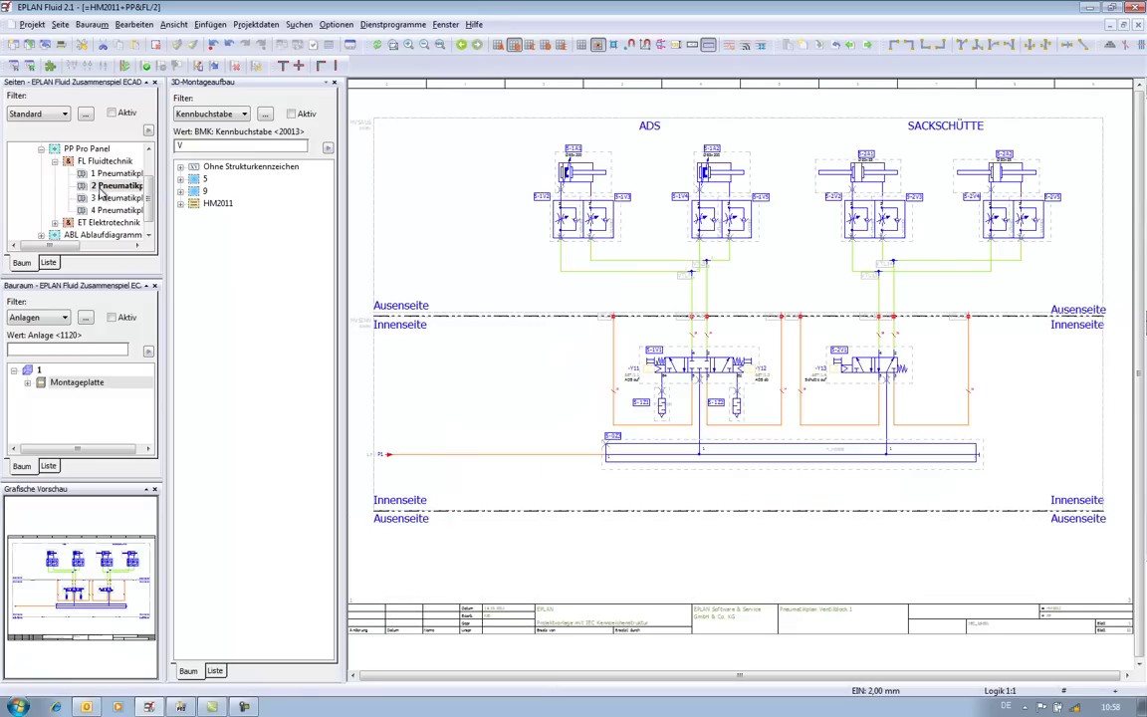
pyautogui.doubleClick(103, 199)
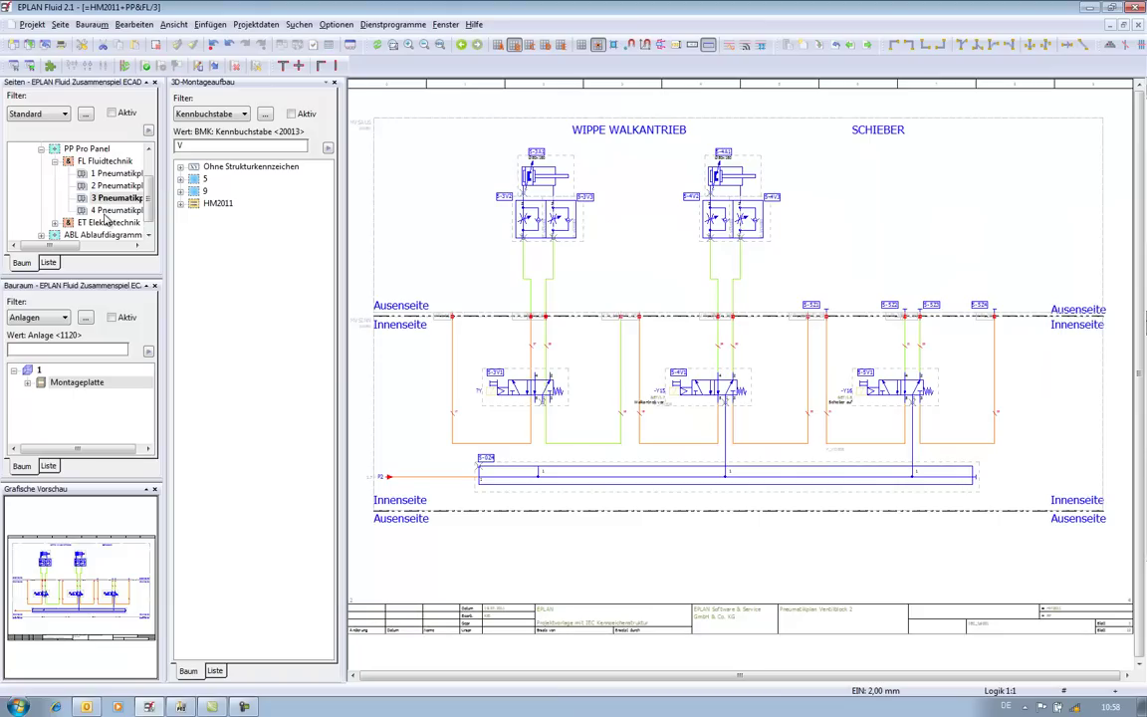
pyautogui.doubleClick(104, 211)
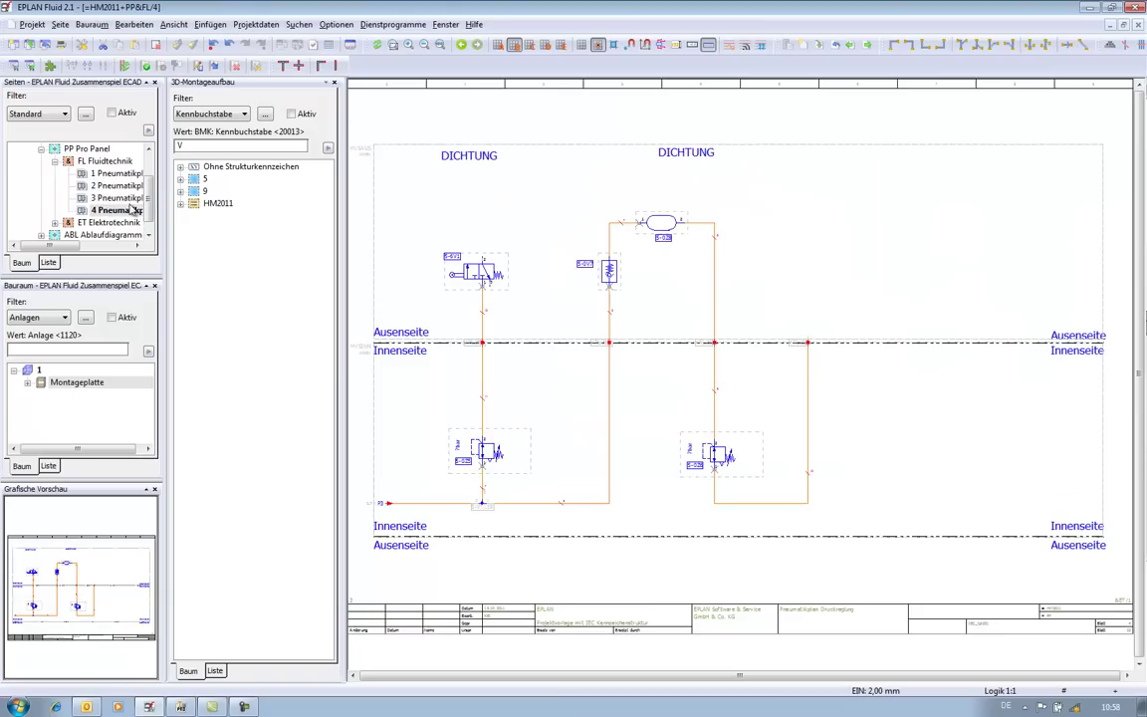
pyautogui.click(184, 147)
pyautogui.write('Z')
# Filter to plant 5's Z components, open the Montageplatte in 3D and drag 0Z1 onto it
pyautogui.click(291, 116)
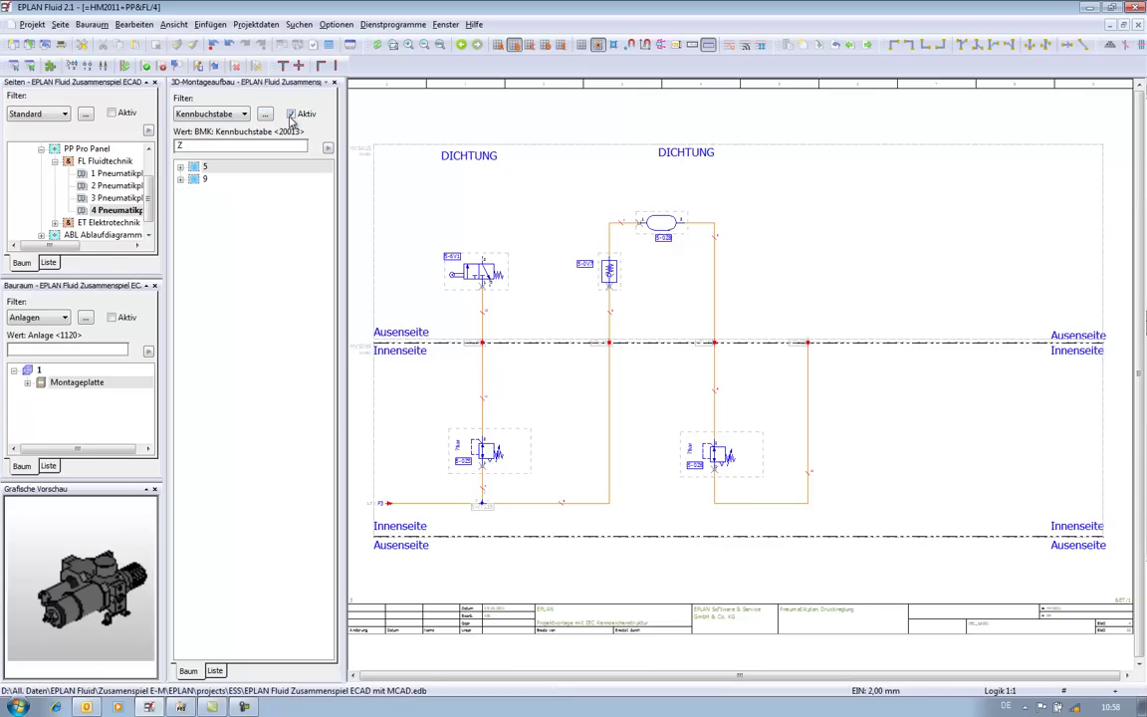
pyautogui.click(179, 166)
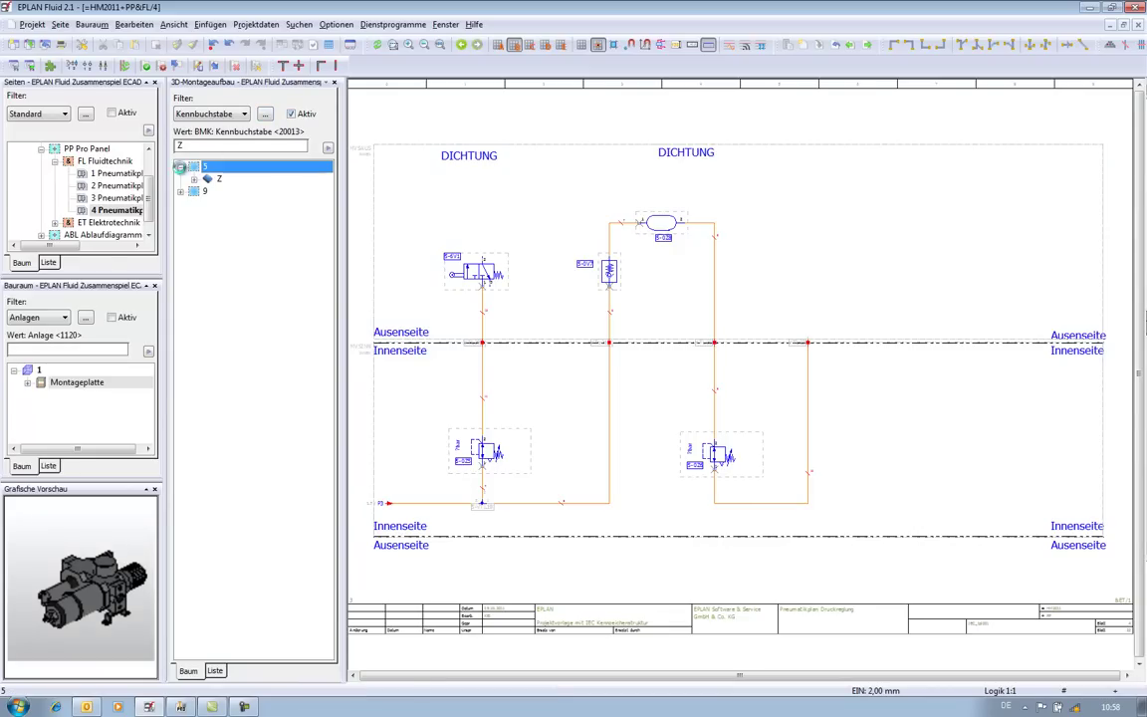
pyautogui.click(194, 178)
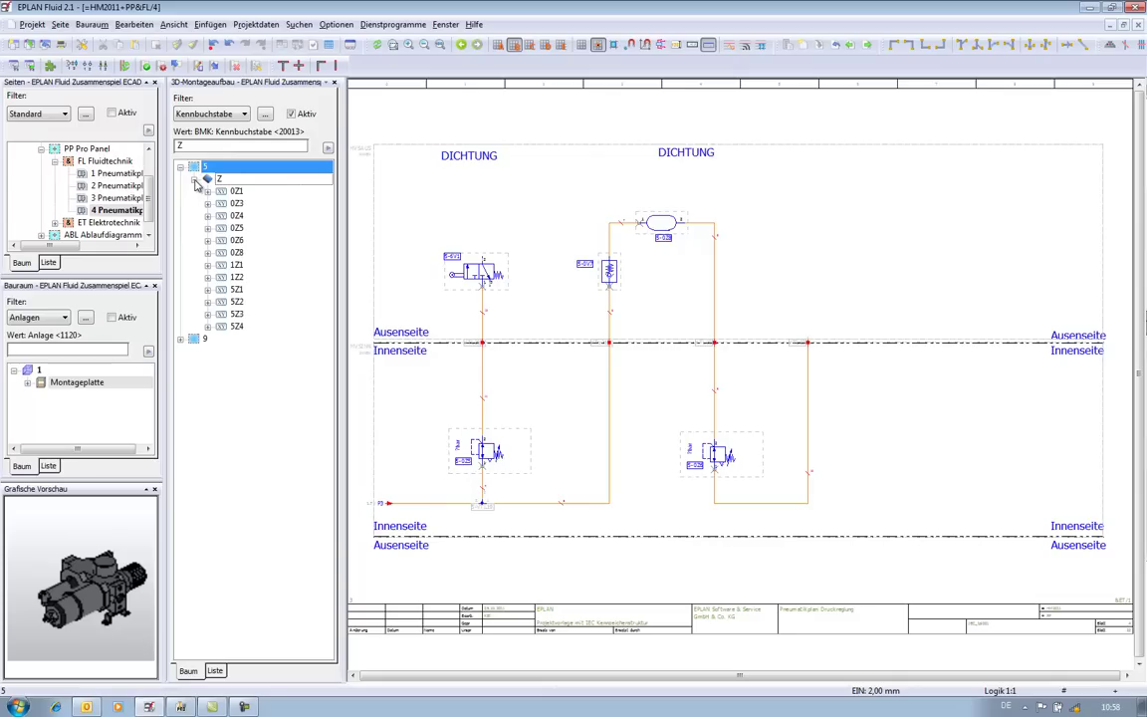
pyautogui.click(236, 193)
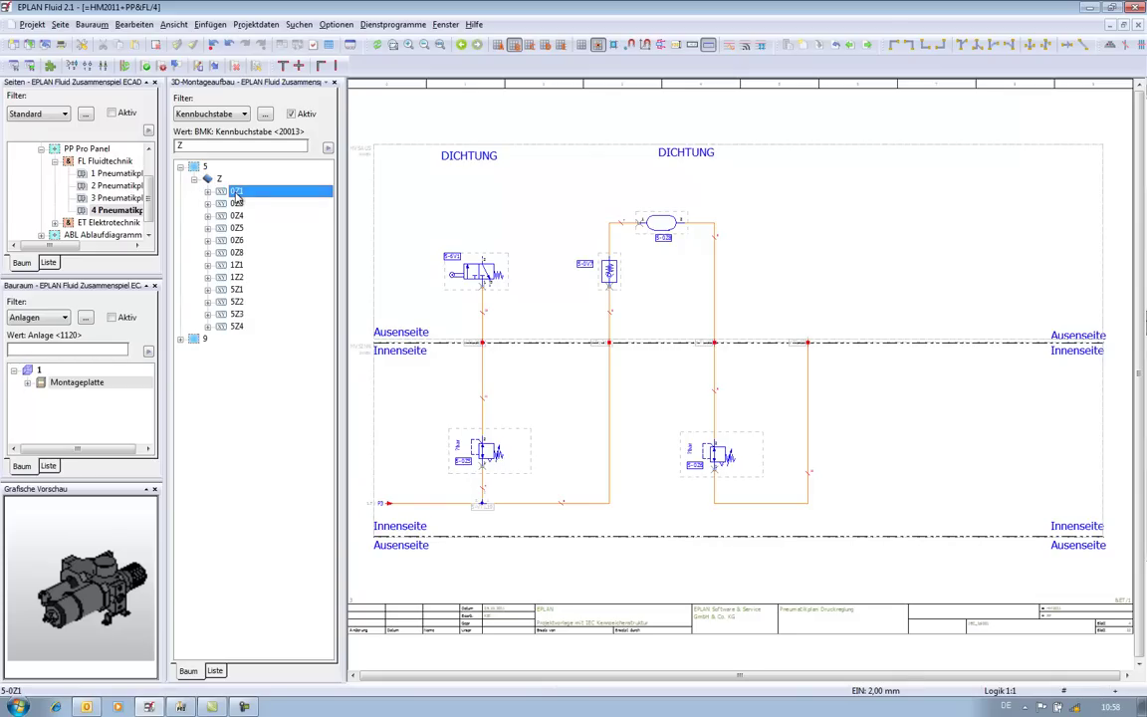
pyautogui.rightClick(66, 385)
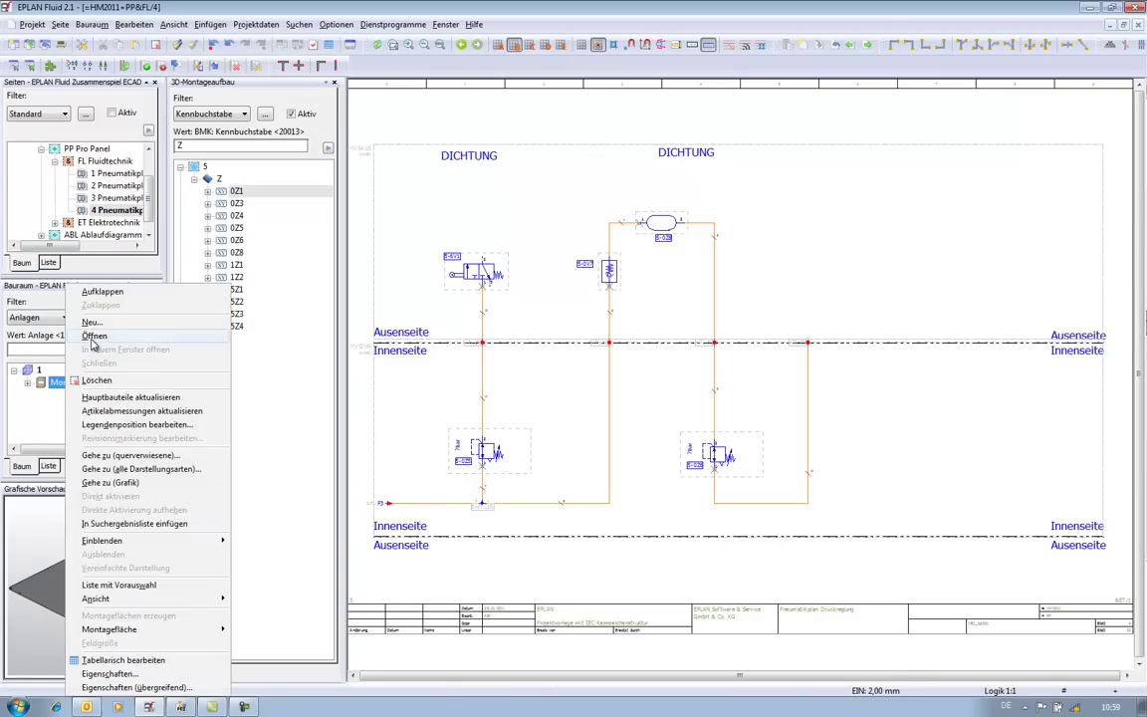
pyautogui.click(94, 336)
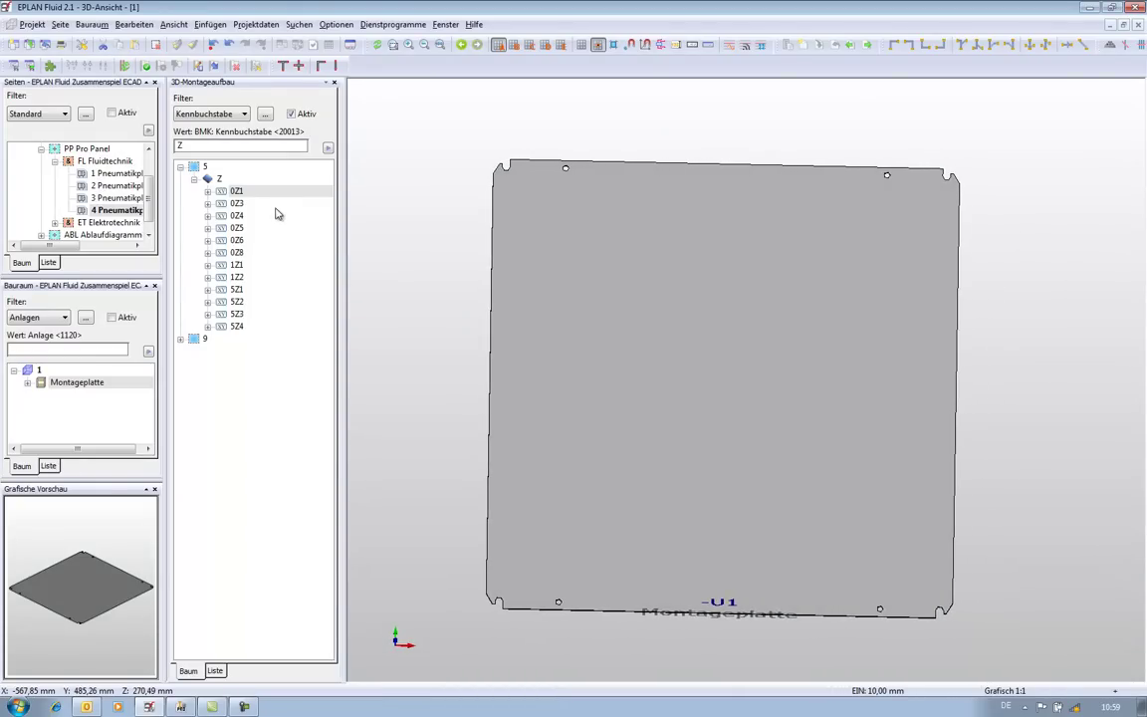
pyautogui.moveTo(255, 192)
pyautogui.mouseDown()
pyautogui.moveTo(426, 246)
pyautogui.moveTo(554, 436)
pyautogui.mouseUp()
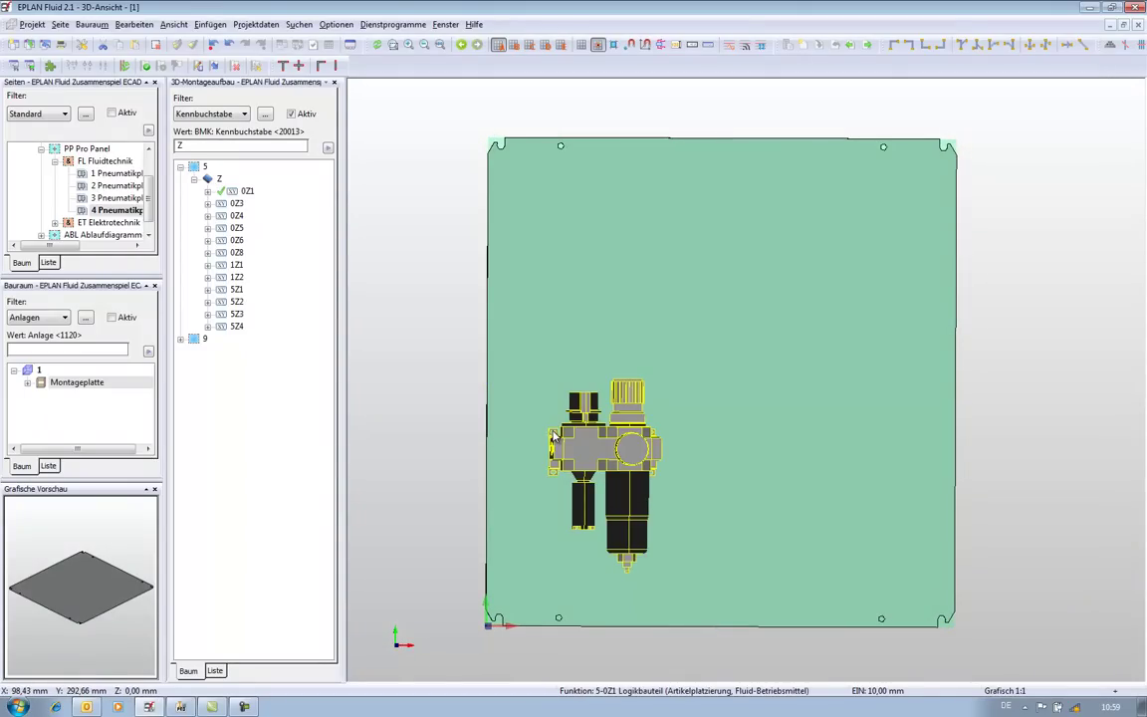
# Place distributor rails 0Z3 and 0Z4 on the plate's right side, then switch off the filter
pyautogui.click(237, 204)
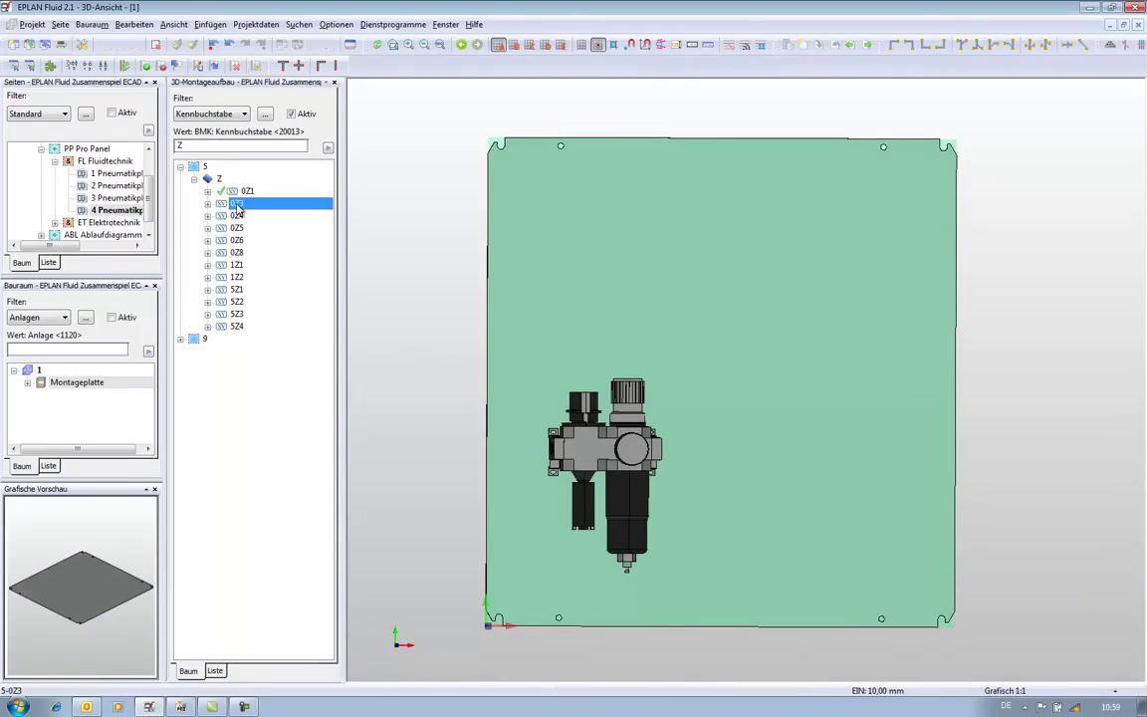
pyautogui.moveTo(237, 207); pyautogui.dragTo(733, 459)
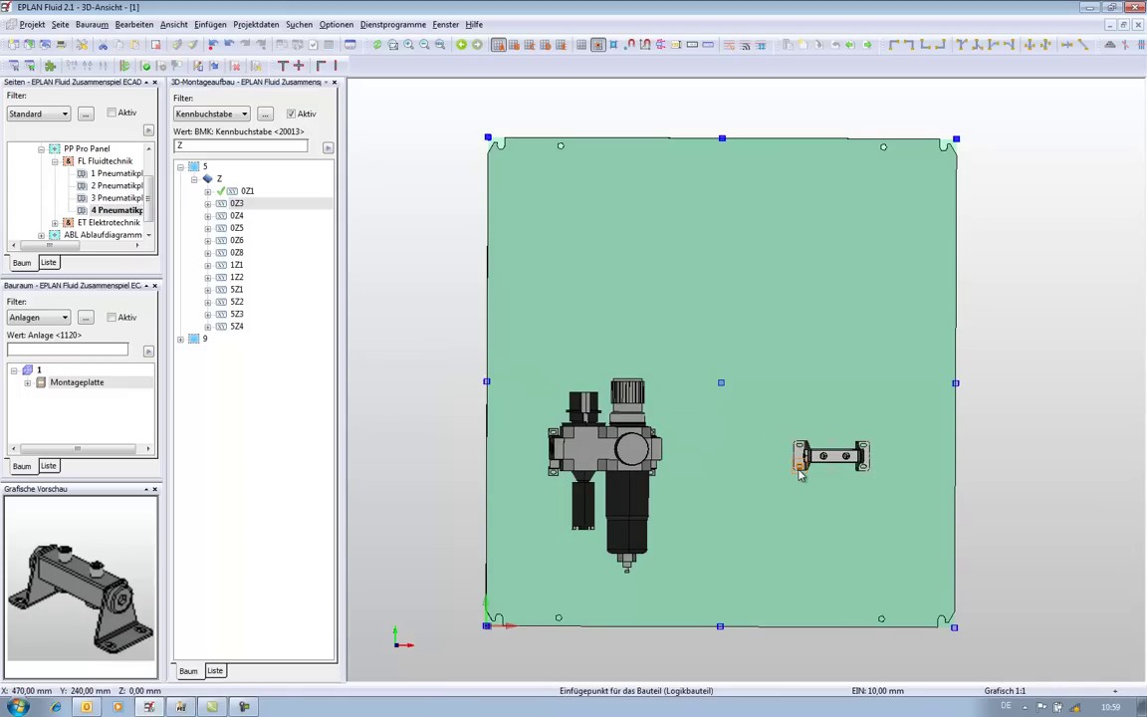
pyautogui.click(800, 475)
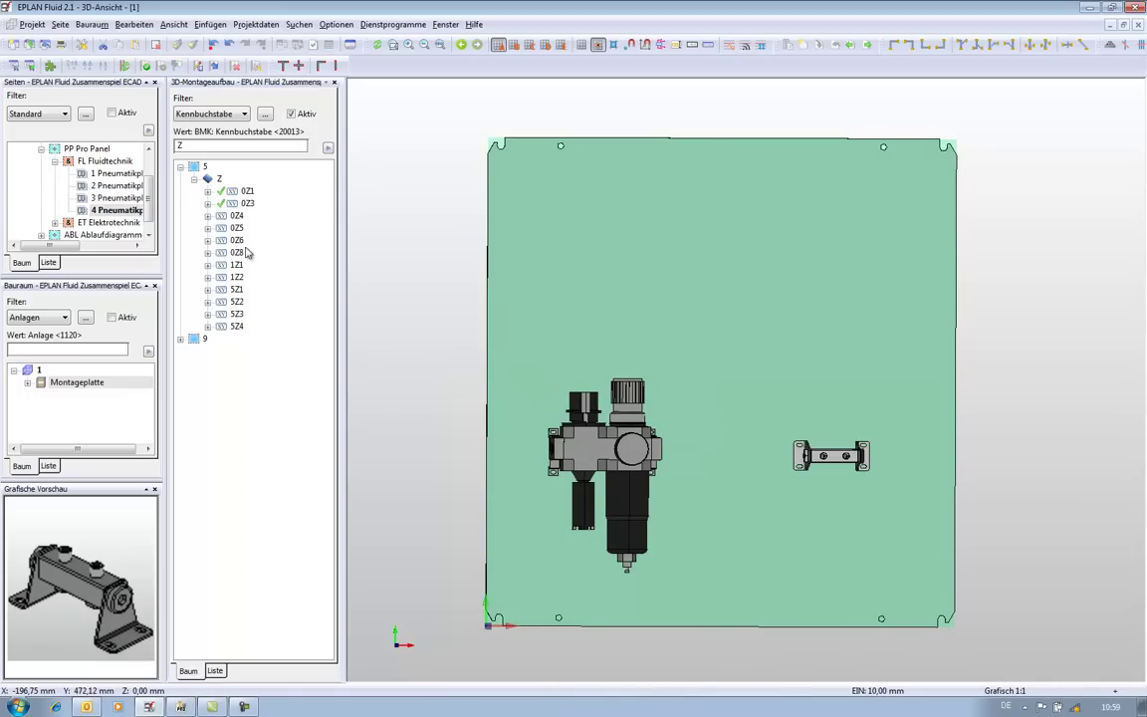
pyautogui.click(233, 216)
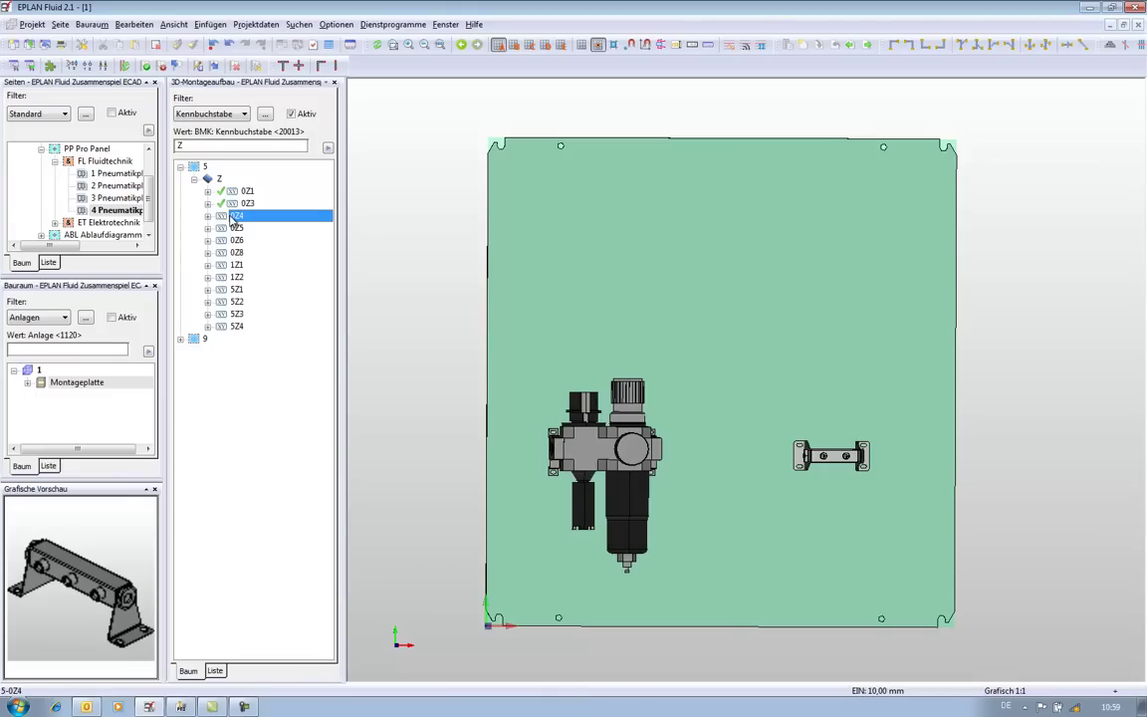
pyautogui.moveTo(607, 334); pyautogui.dragTo(609, 323)
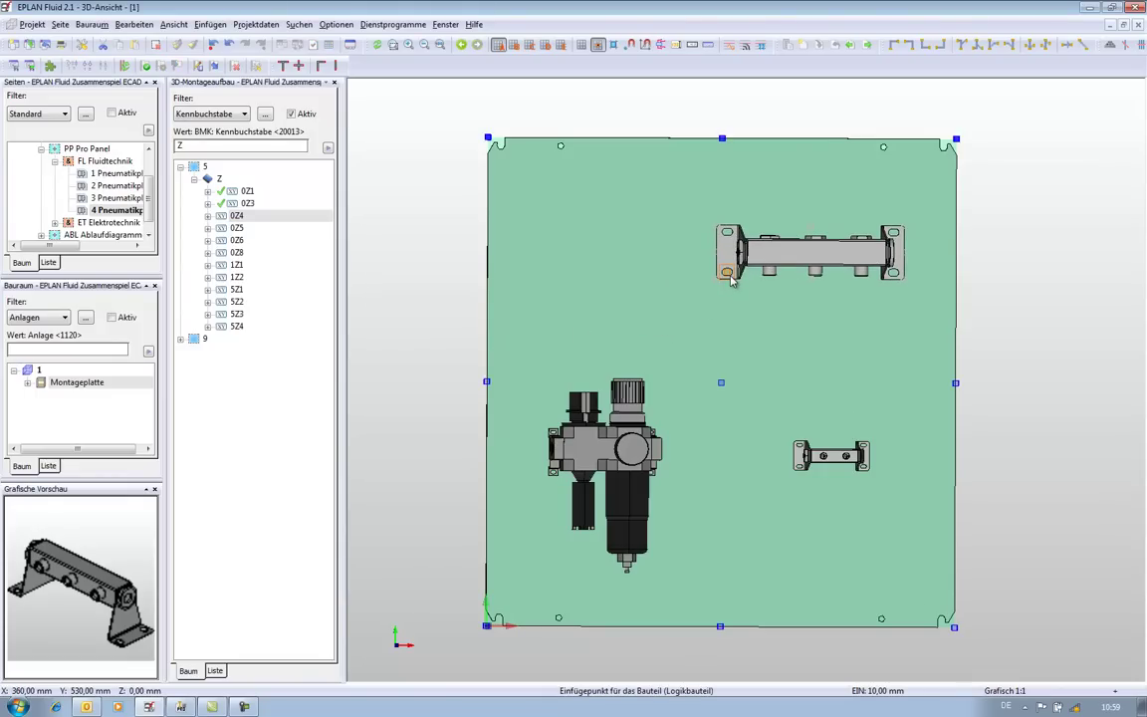
pyautogui.click(729, 278)
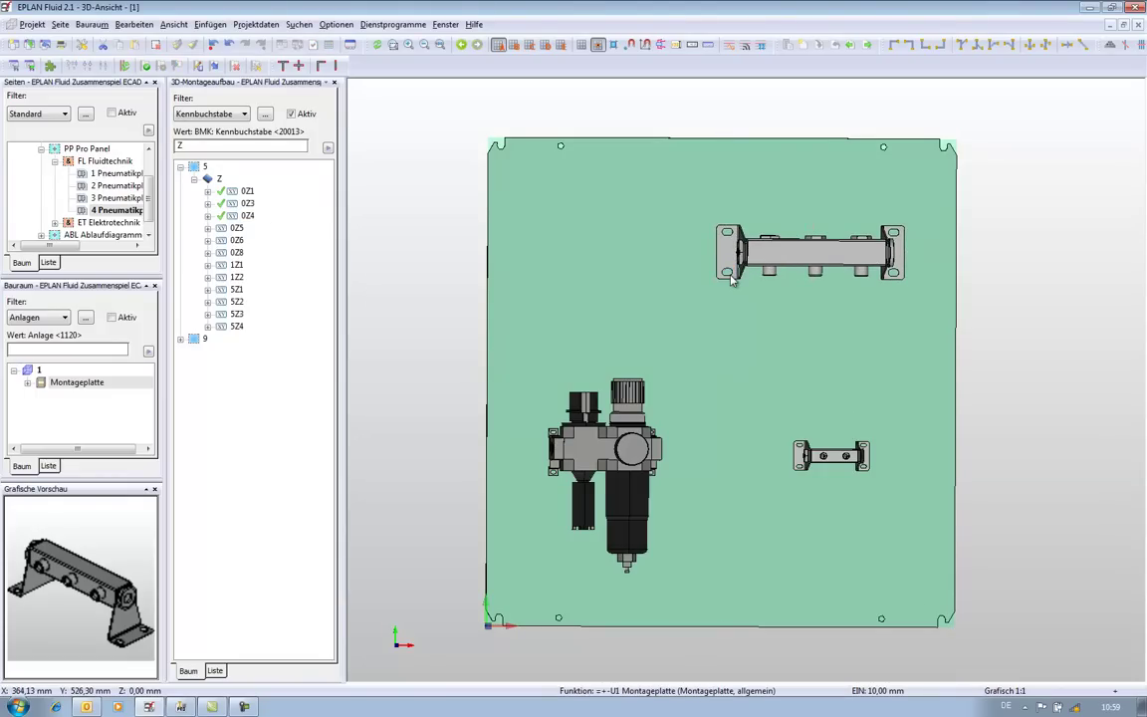
pyautogui.click(291, 114)
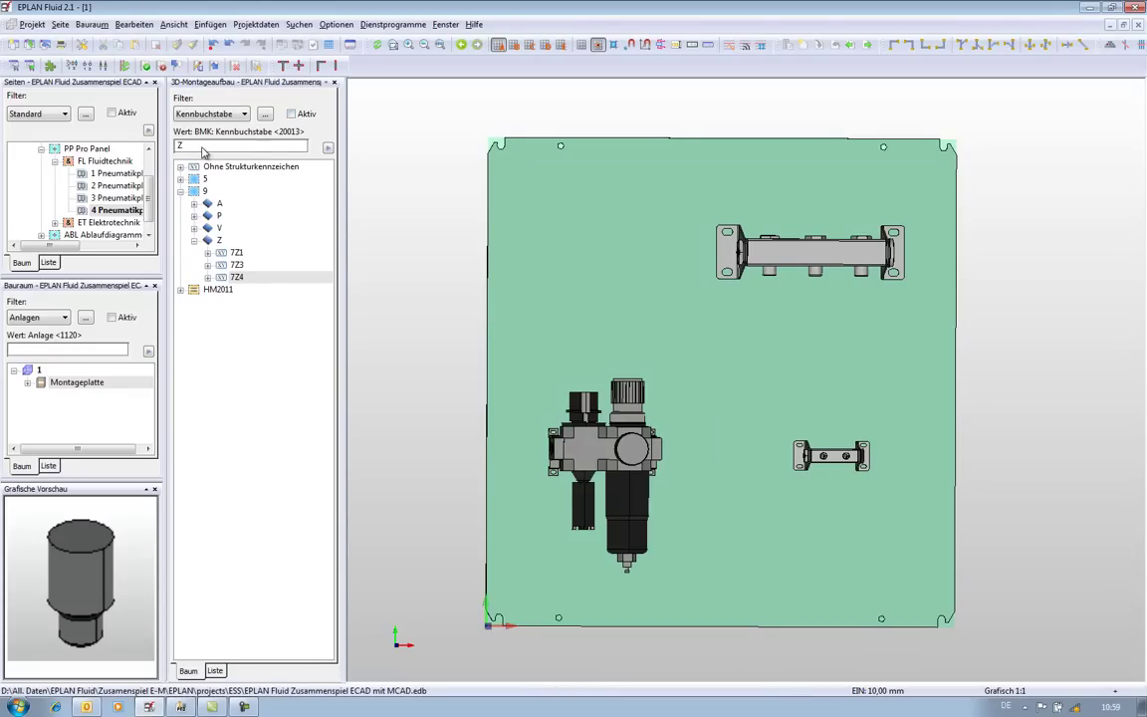
# Filter the navigator to V and place valve 1V1, rotated vertical, on the small rail
pyautogui.doubleClick(202, 146)
pyautogui.write('V')
pyautogui.click(292, 113)
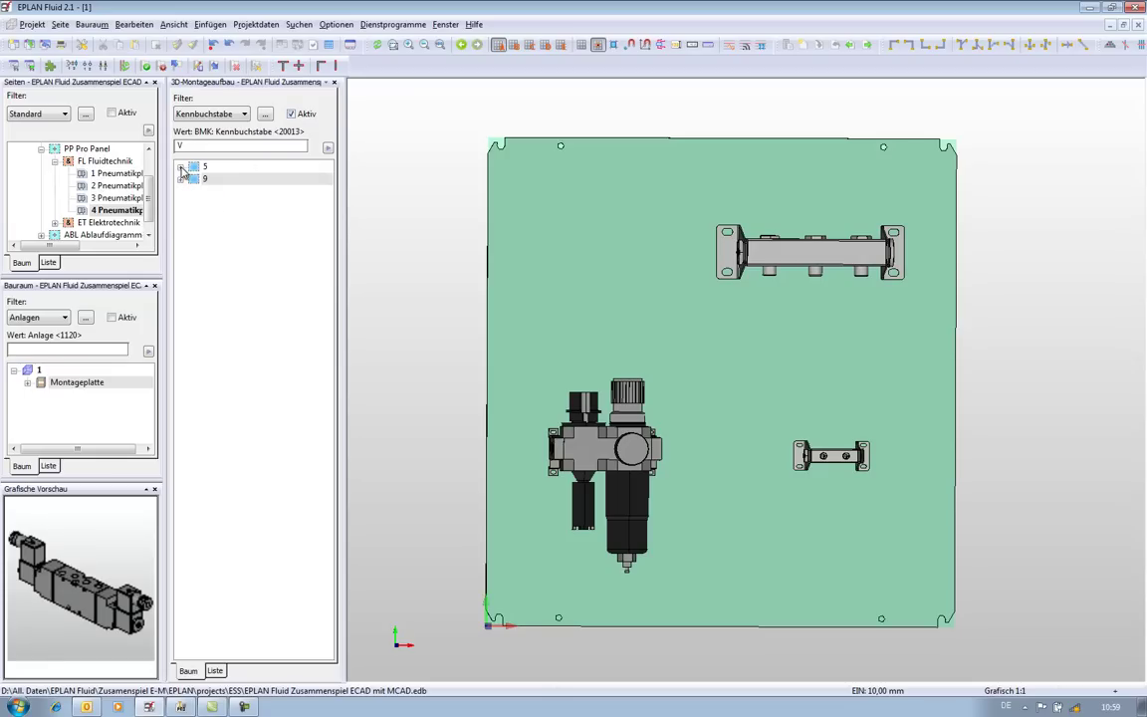
pyautogui.click(180, 167)
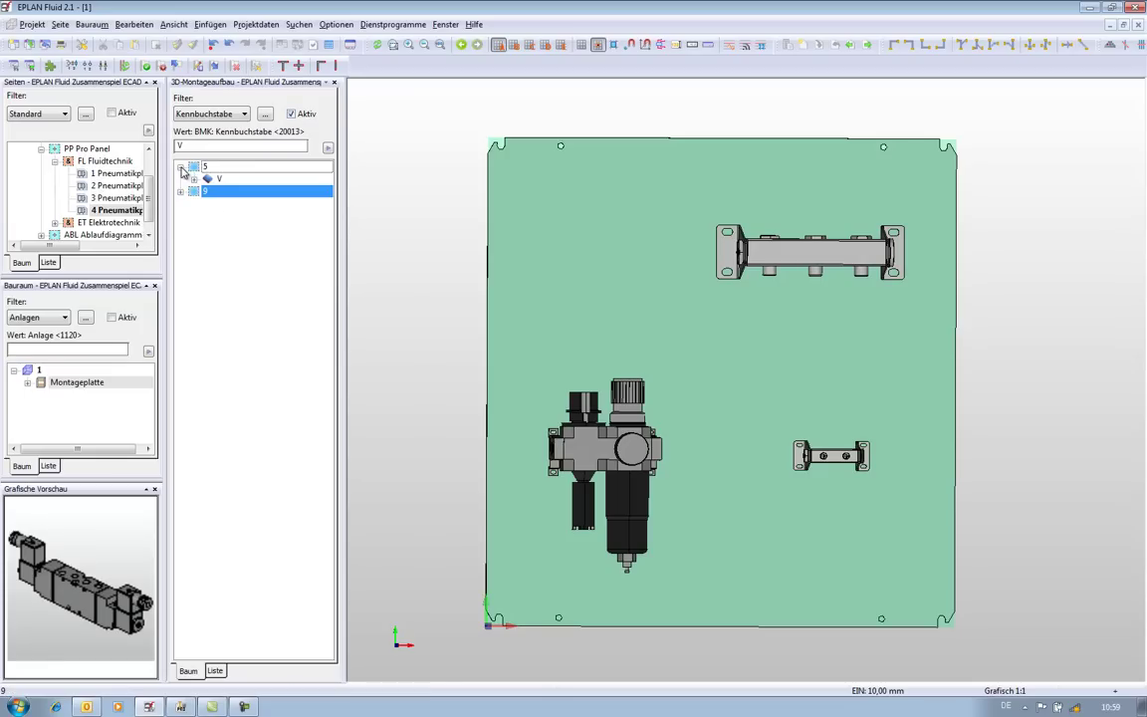
pyautogui.click(194, 178)
pyautogui.click(220, 205)
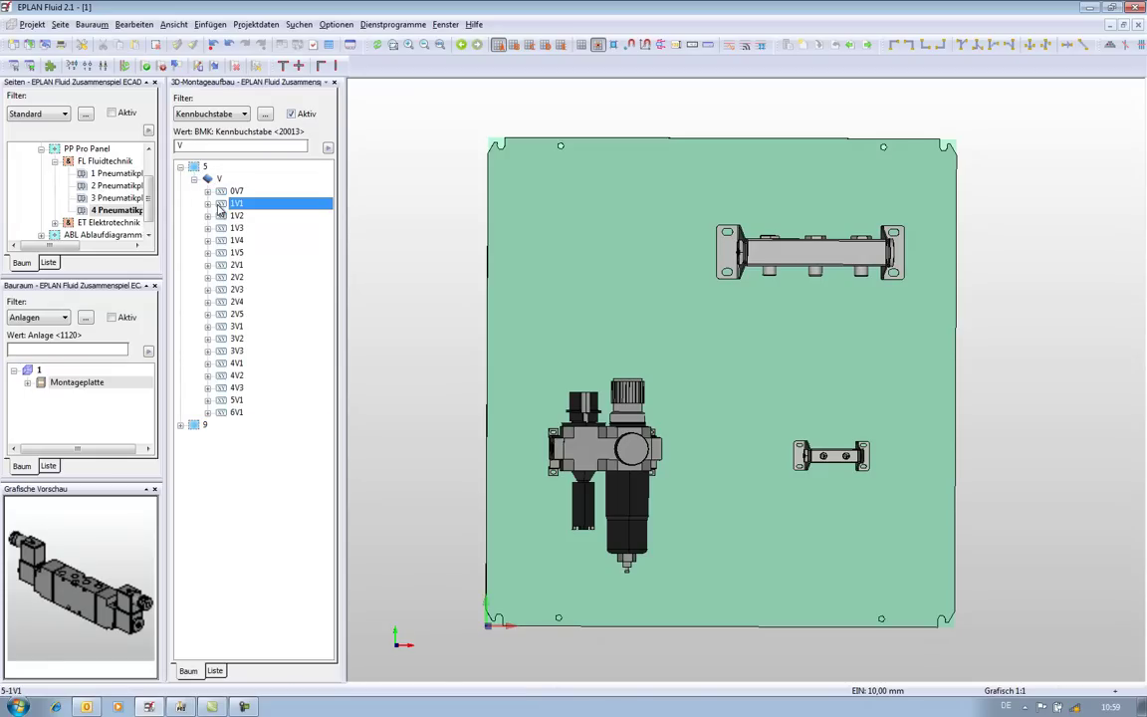
pyautogui.moveTo(227, 205); pyautogui.dragTo(374, 315)
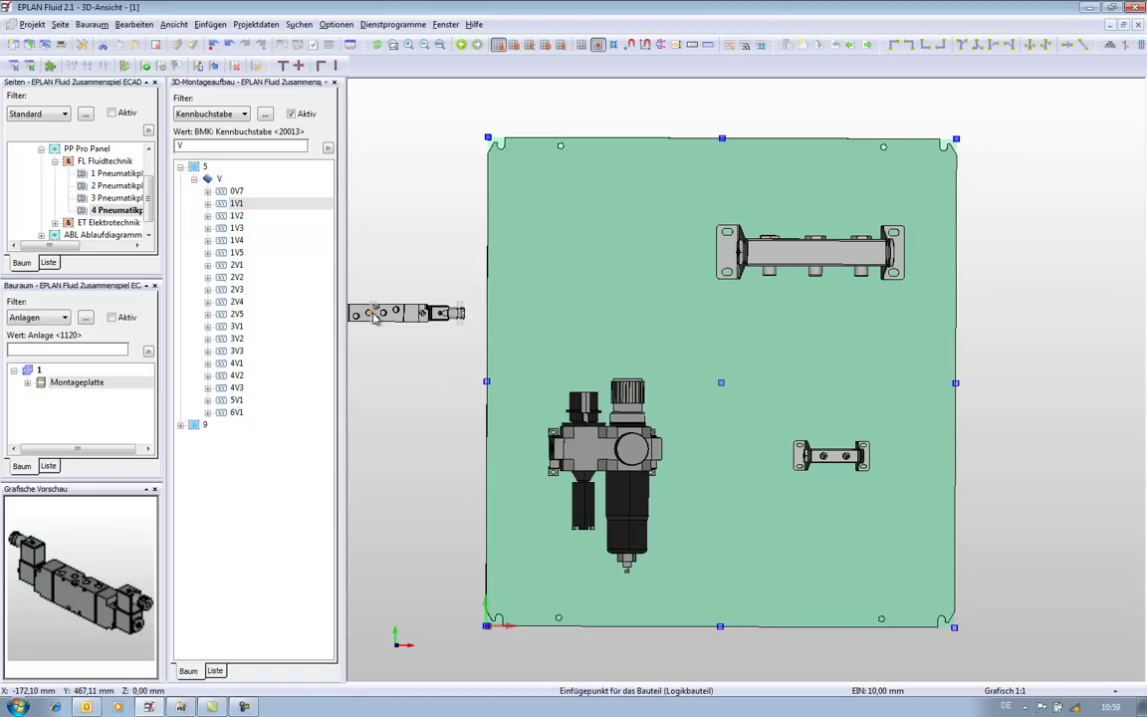
pyautogui.press('Tab')
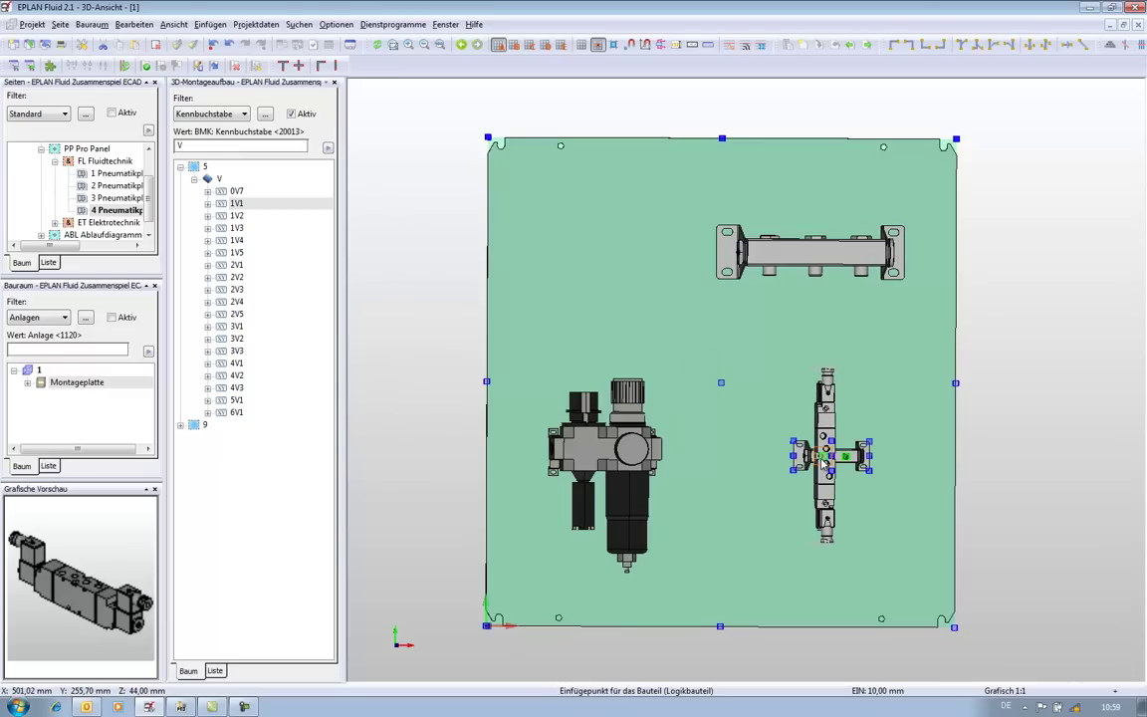
pyautogui.click(824, 460)
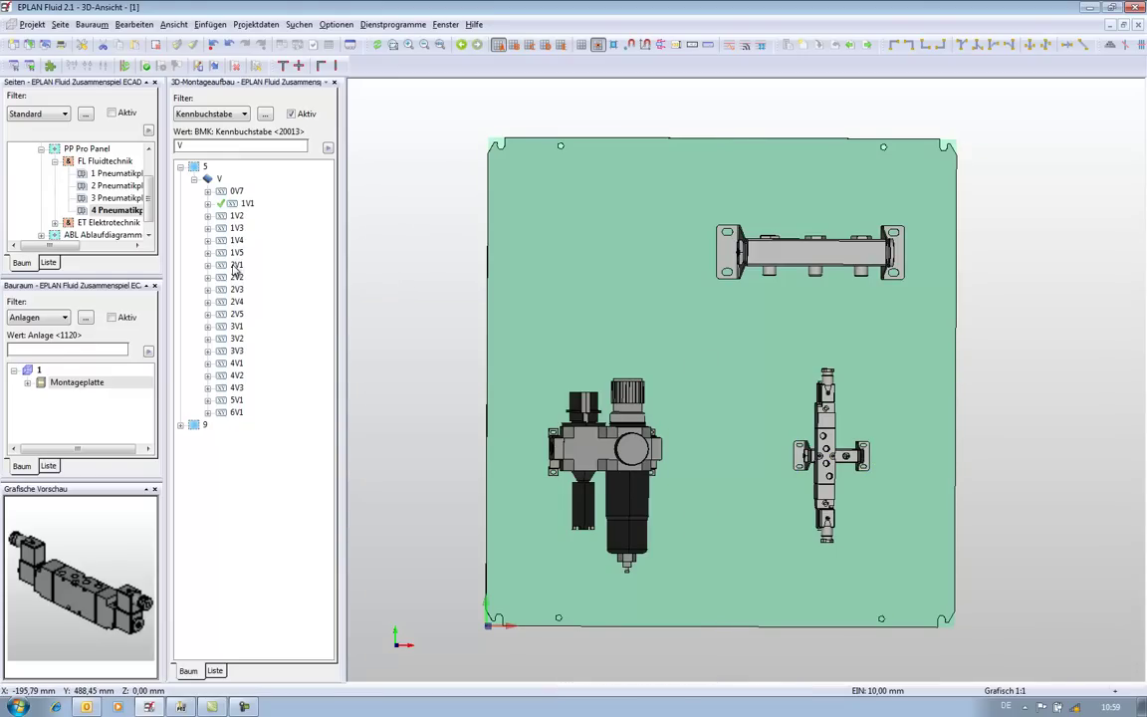
# Place valve 2V1, rotated vertical, on the plate beside 1V1
pyautogui.moveTo(236, 265); pyautogui.dragTo(439, 382)
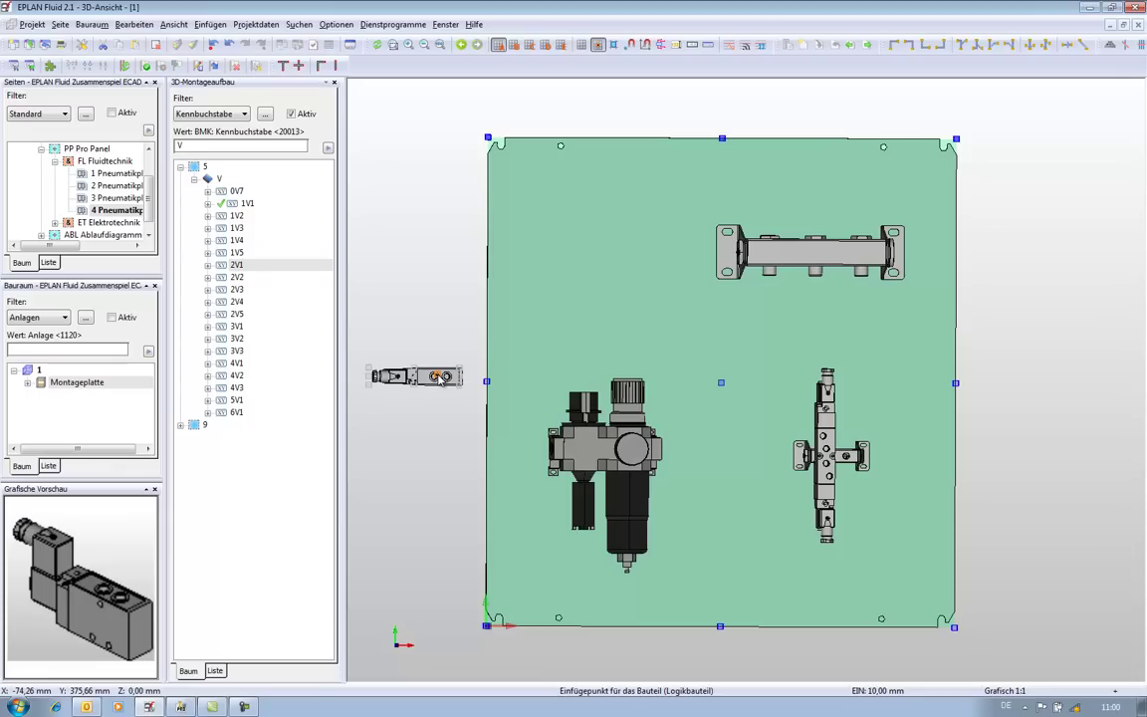
pyautogui.press('Tab')
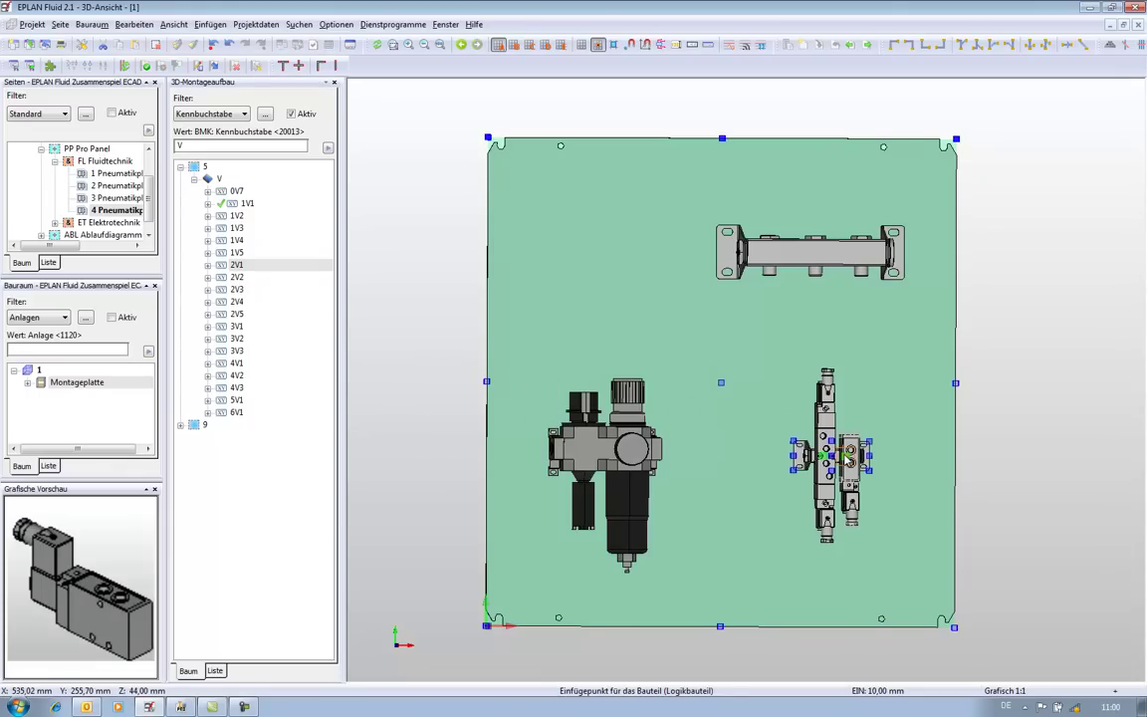
pyautogui.click(843, 456)
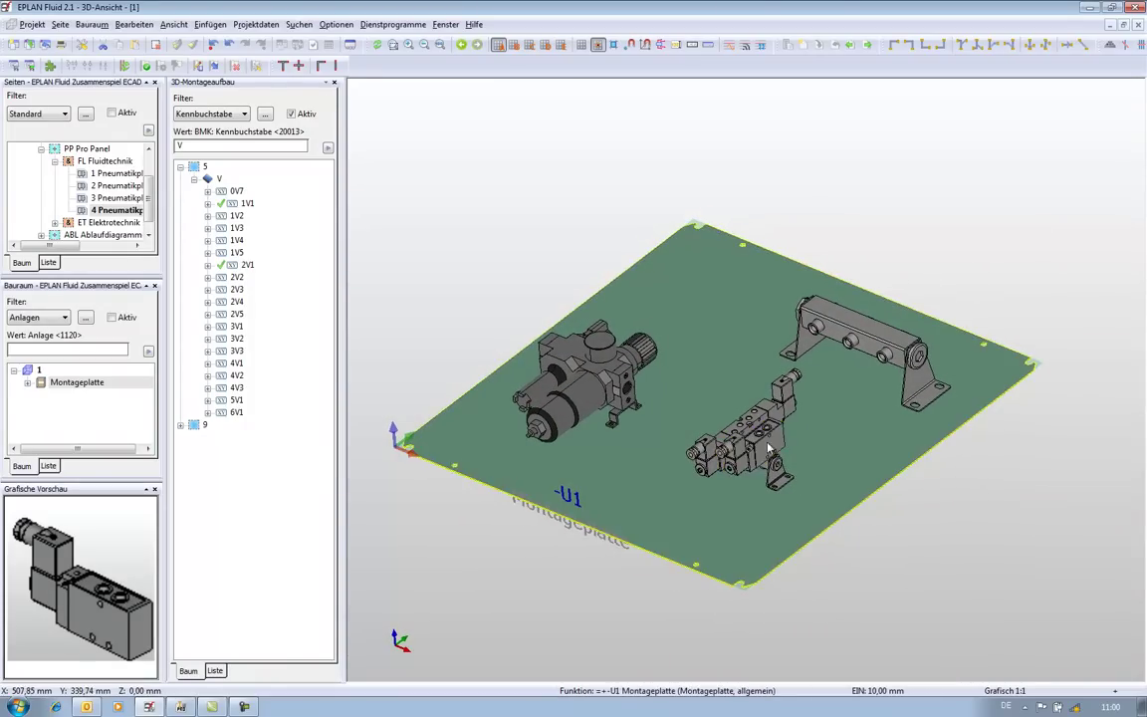
# Place valve 3V1 on the -U1 bracket, rotated twice with Tab
pyautogui.moveTo(257, 326); pyautogui.dragTo(463, 309)
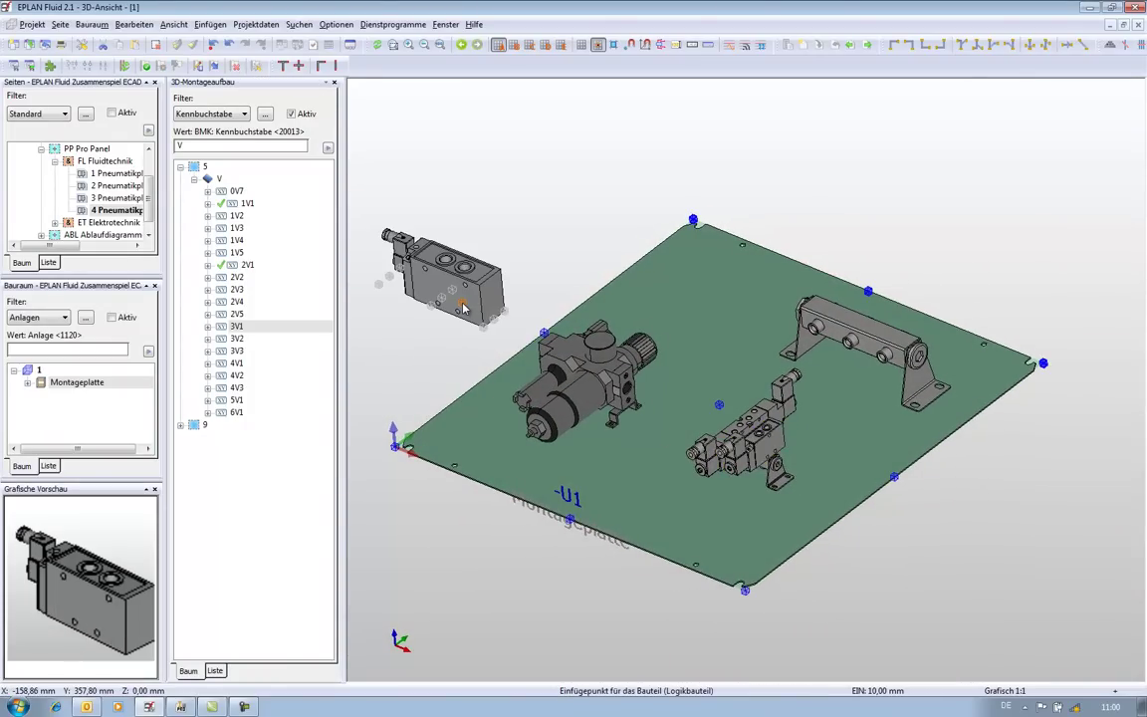
pyautogui.press('Tab')
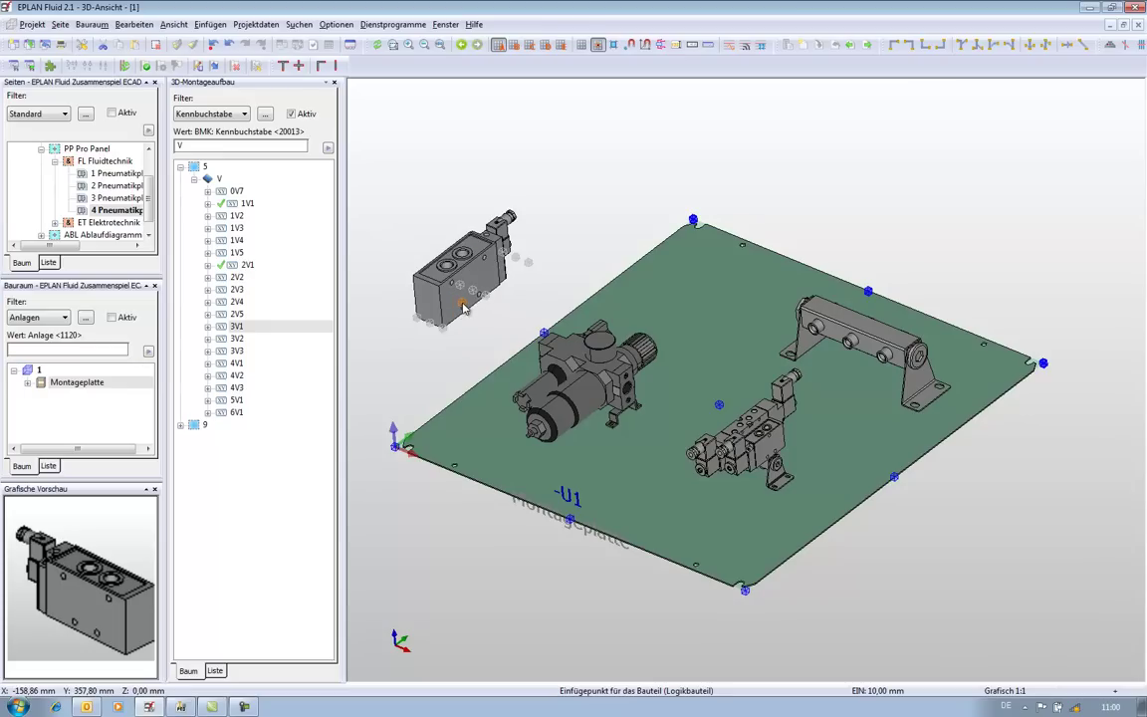
pyautogui.press('Tab')
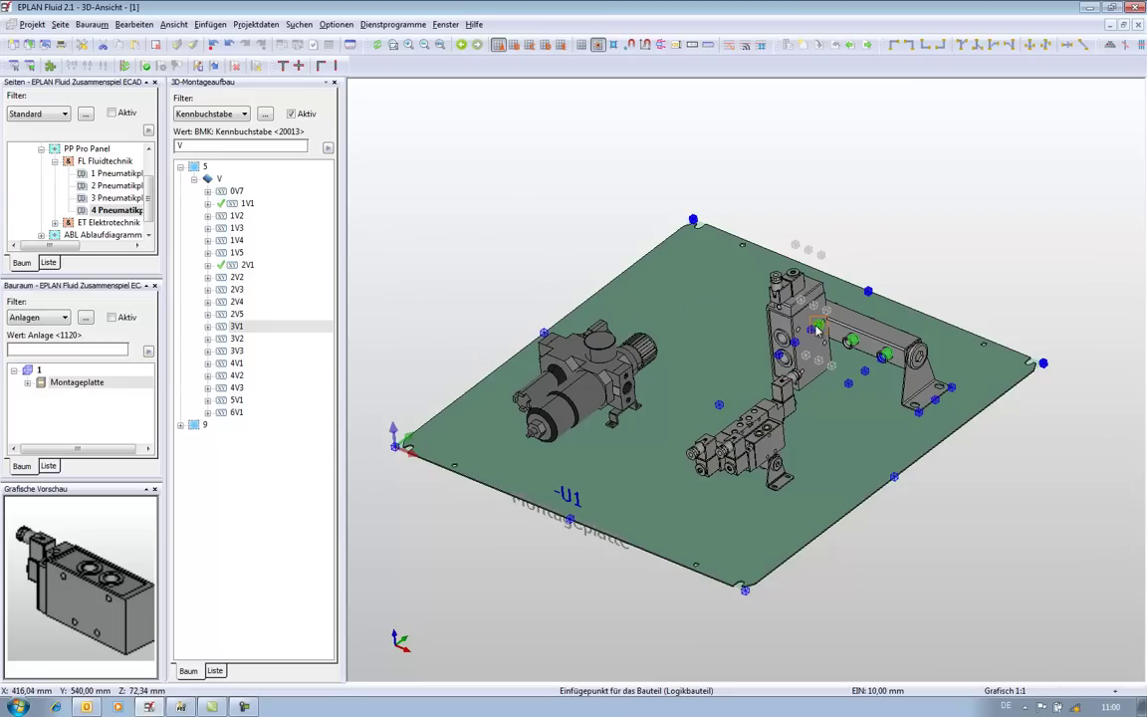
pyautogui.click(816, 324)
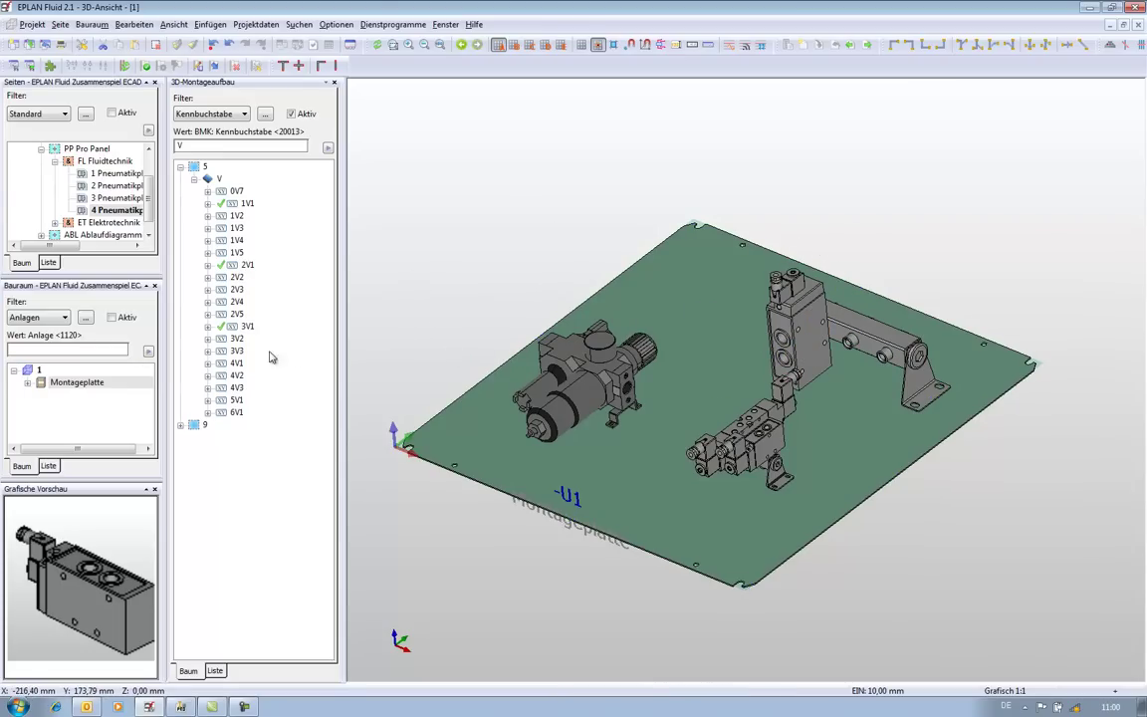
# Place valves 4V1 and 5V1 beside 3V1, then select the whole installation space
pyautogui.moveTo(236, 365); pyautogui.dragTo(417, 341)
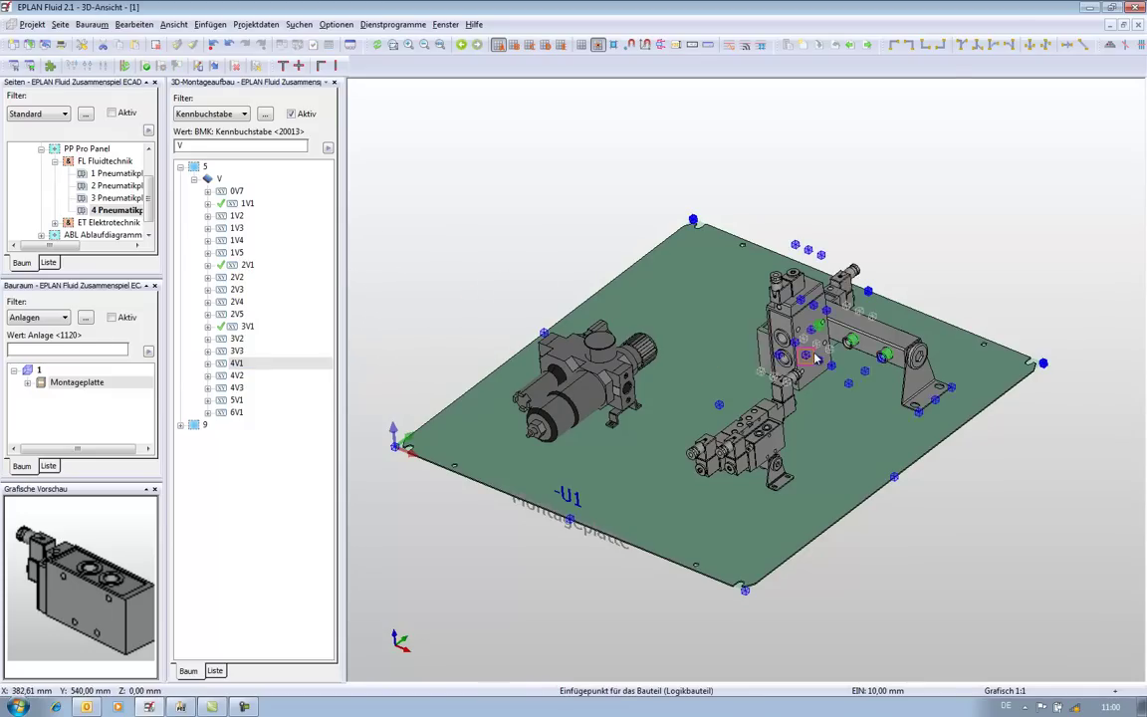
pyautogui.click(854, 341)
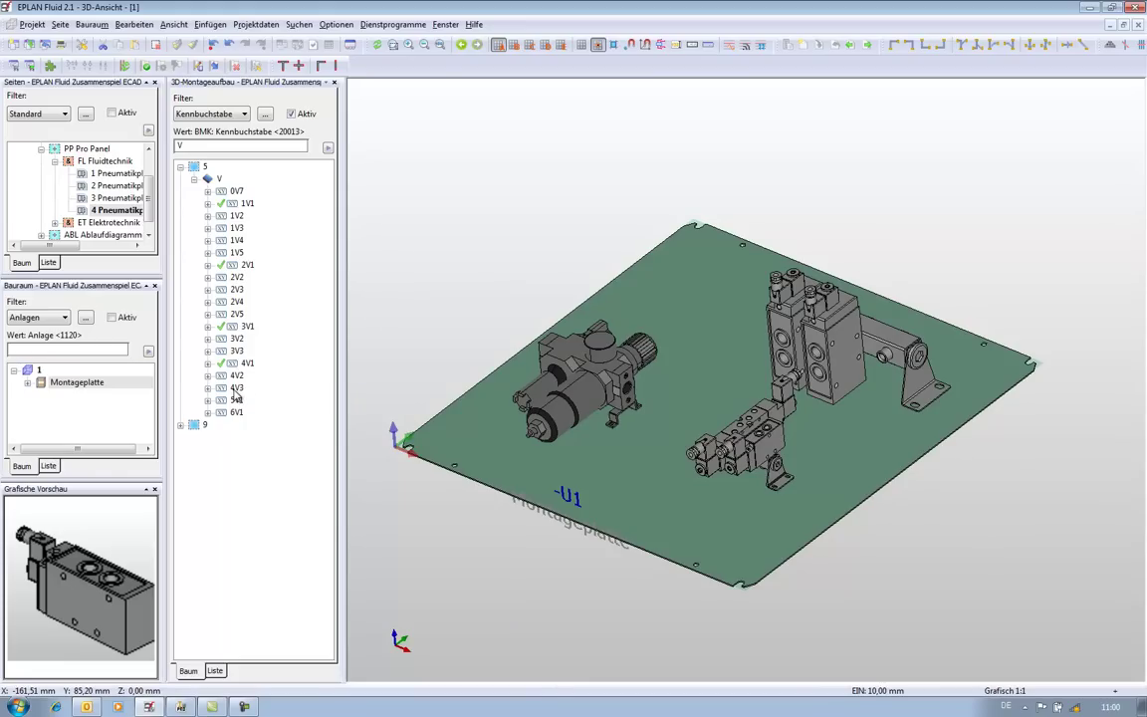
pyautogui.click(230, 400)
pyautogui.moveTo(231, 400); pyautogui.dragTo(425, 511)
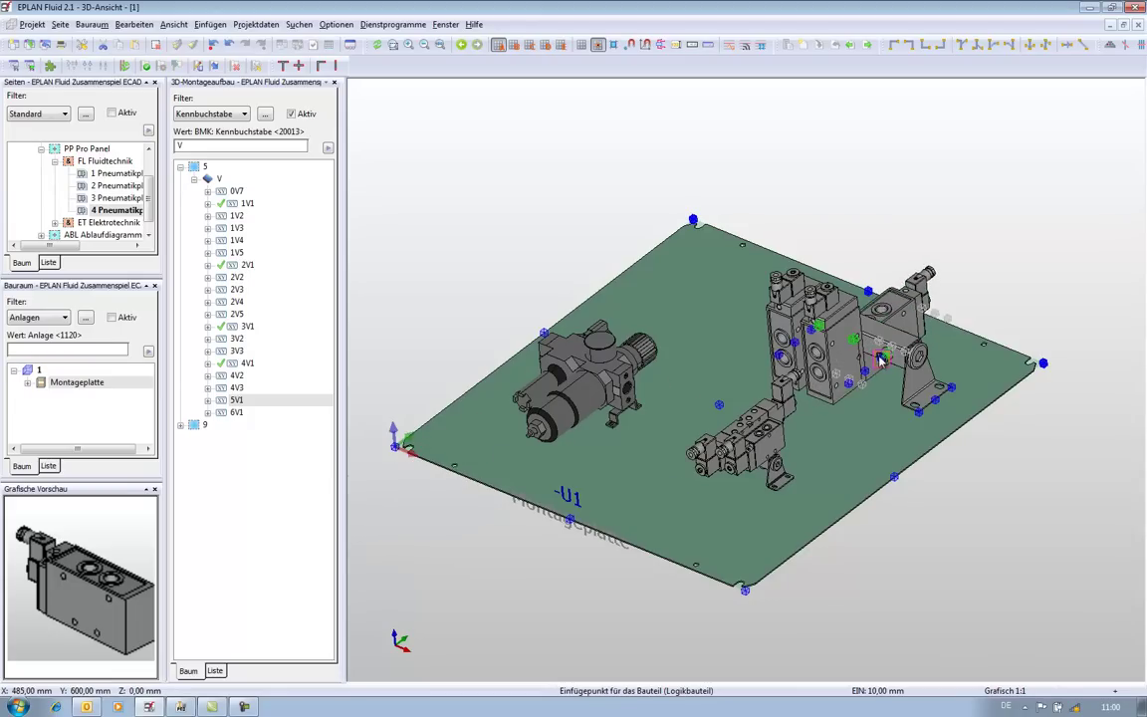
pyautogui.click(887, 355)
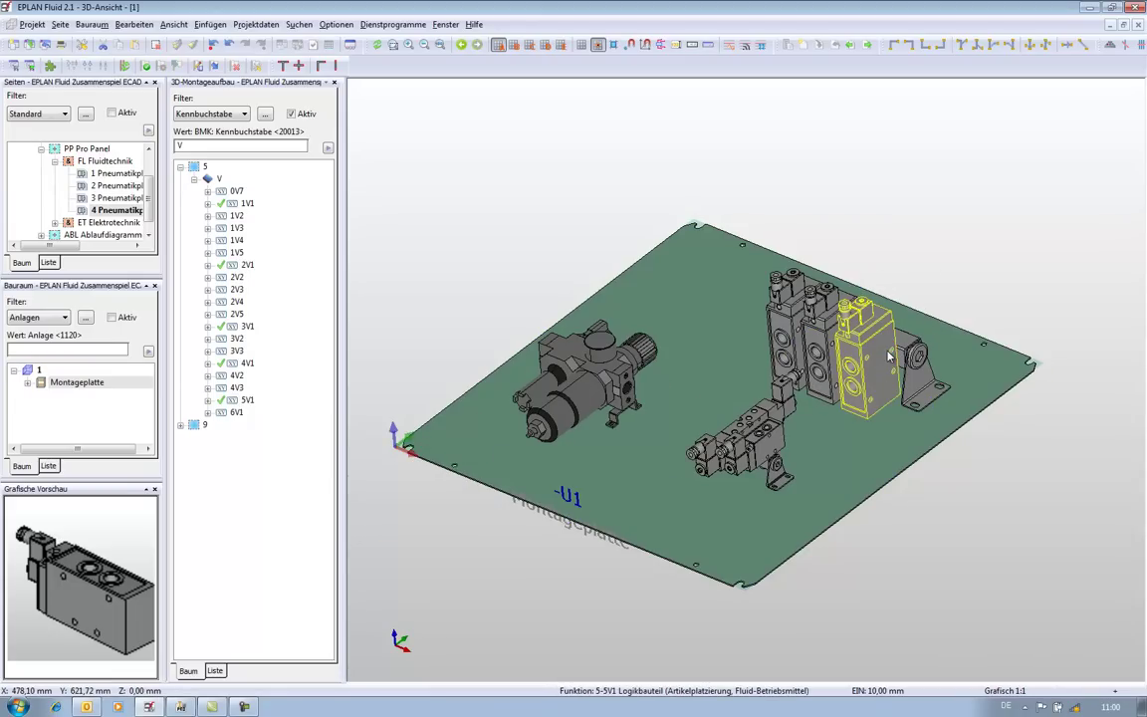
pyautogui.press('Escape')
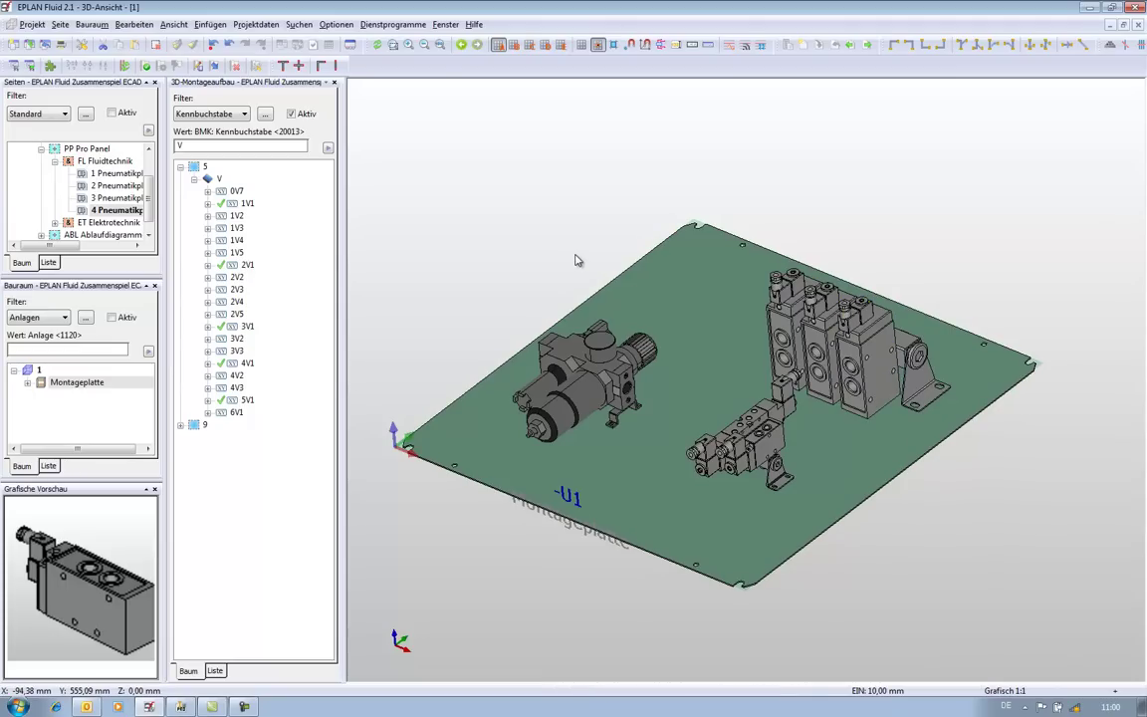
pyautogui.click(31, 373)
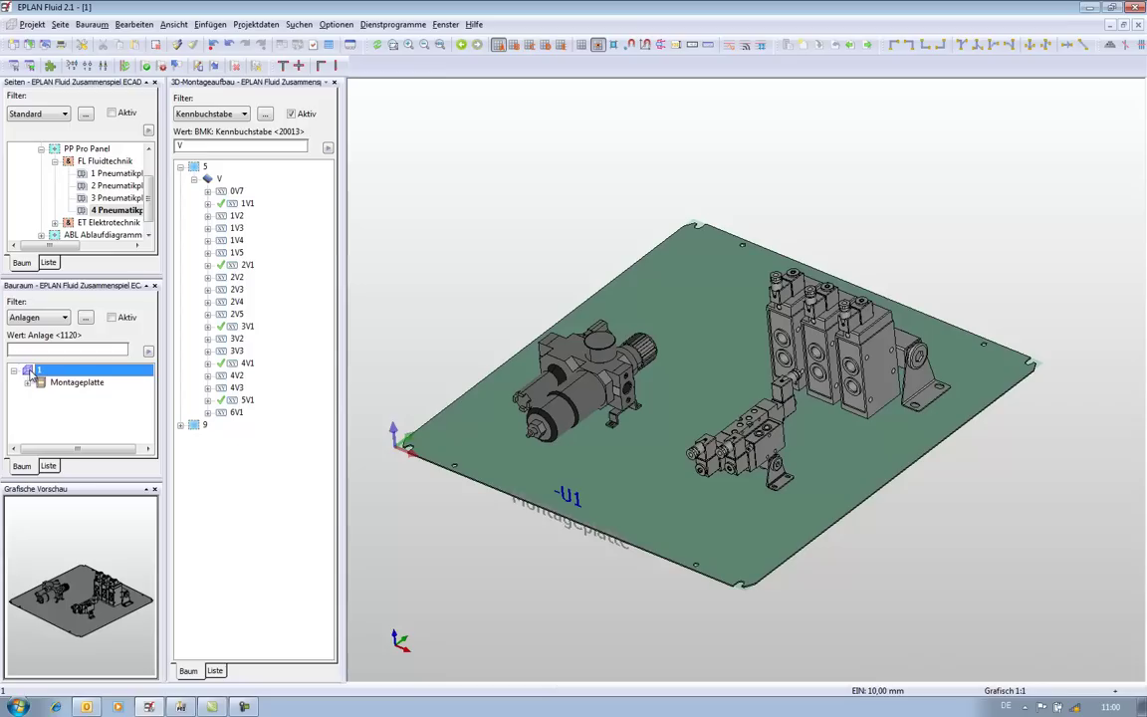
# Export the installation space via Bauraum > Exportieren > STEP as Montageplatte on the Desktop
pyautogui.click(93, 25)
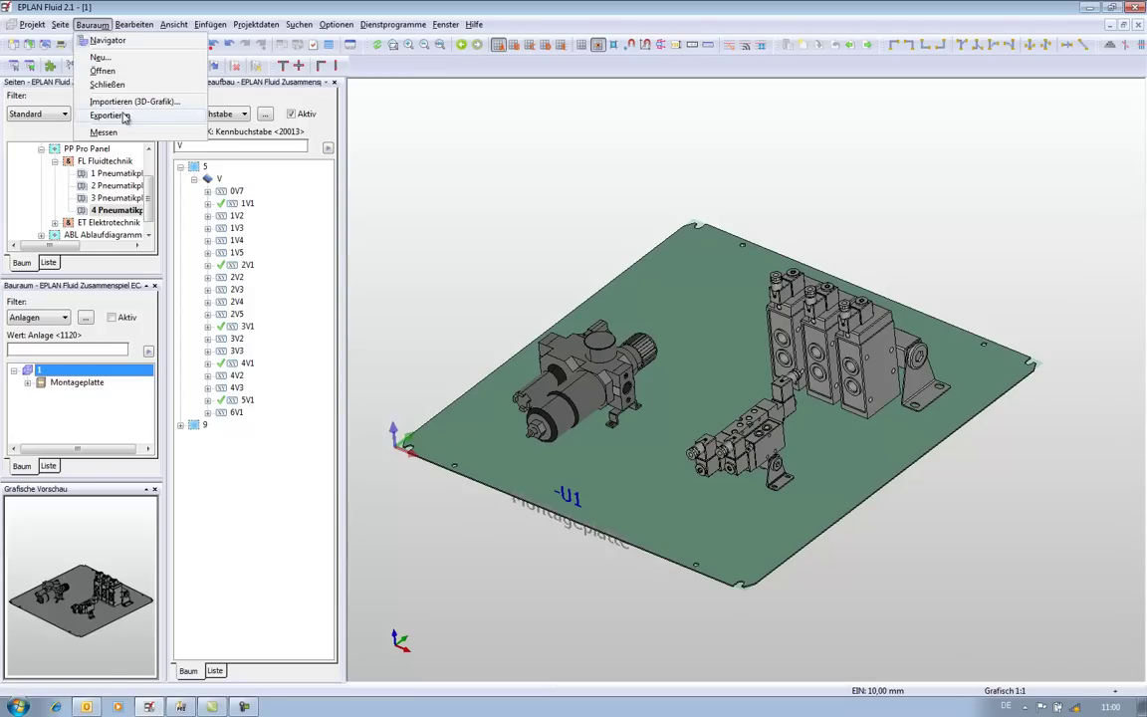
pyautogui.moveTo(110, 116)
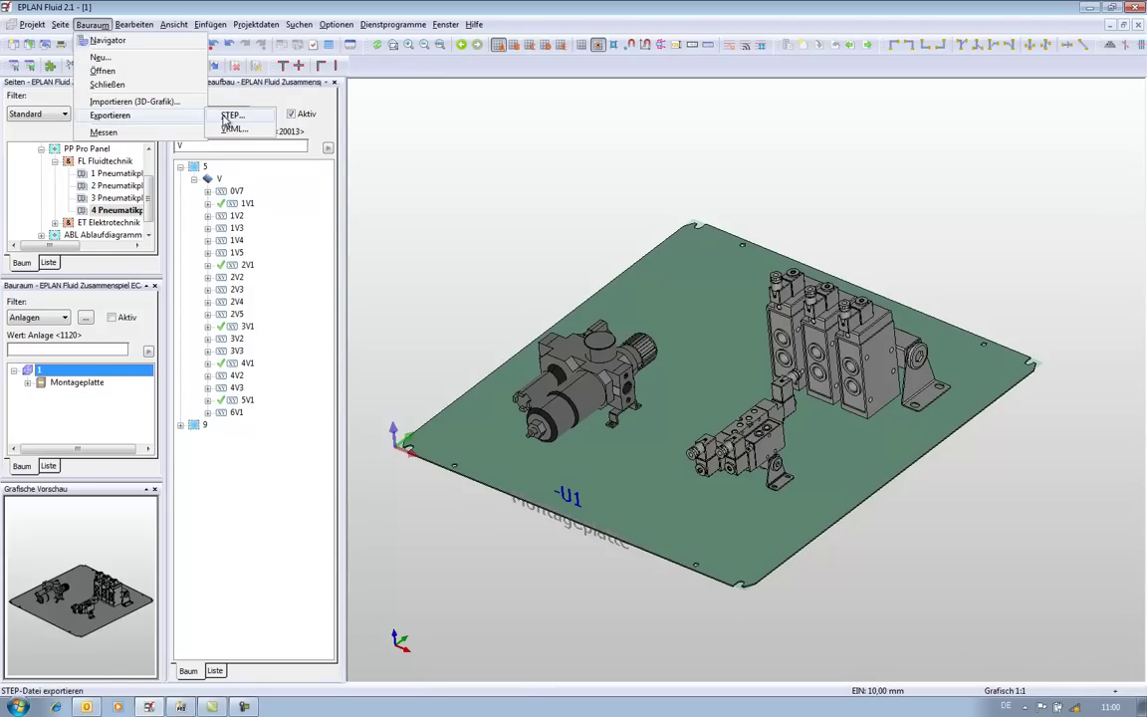
pyautogui.click(229, 117)
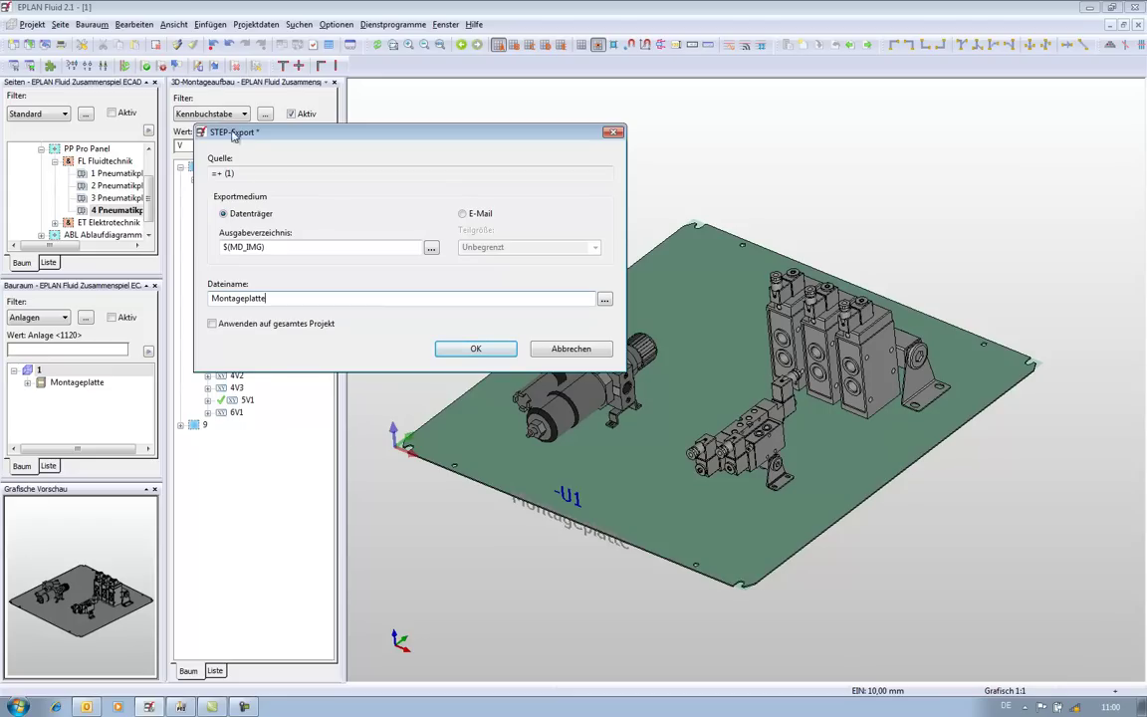
pyautogui.click(431, 249)
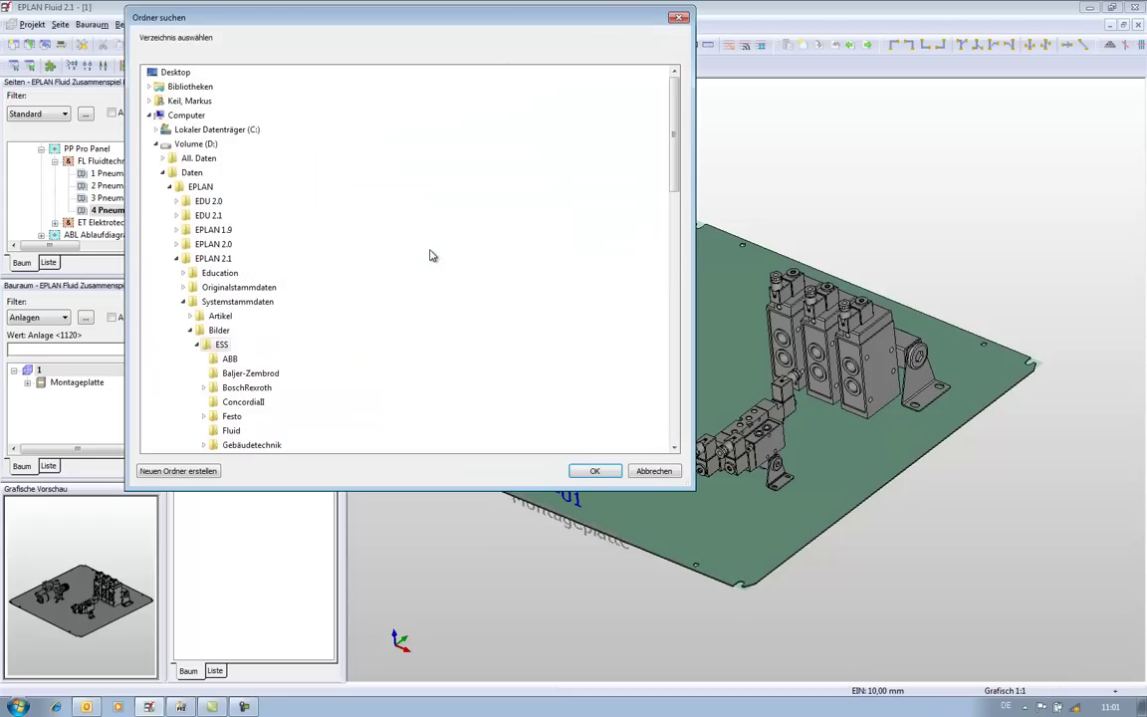
pyautogui.click(167, 73)
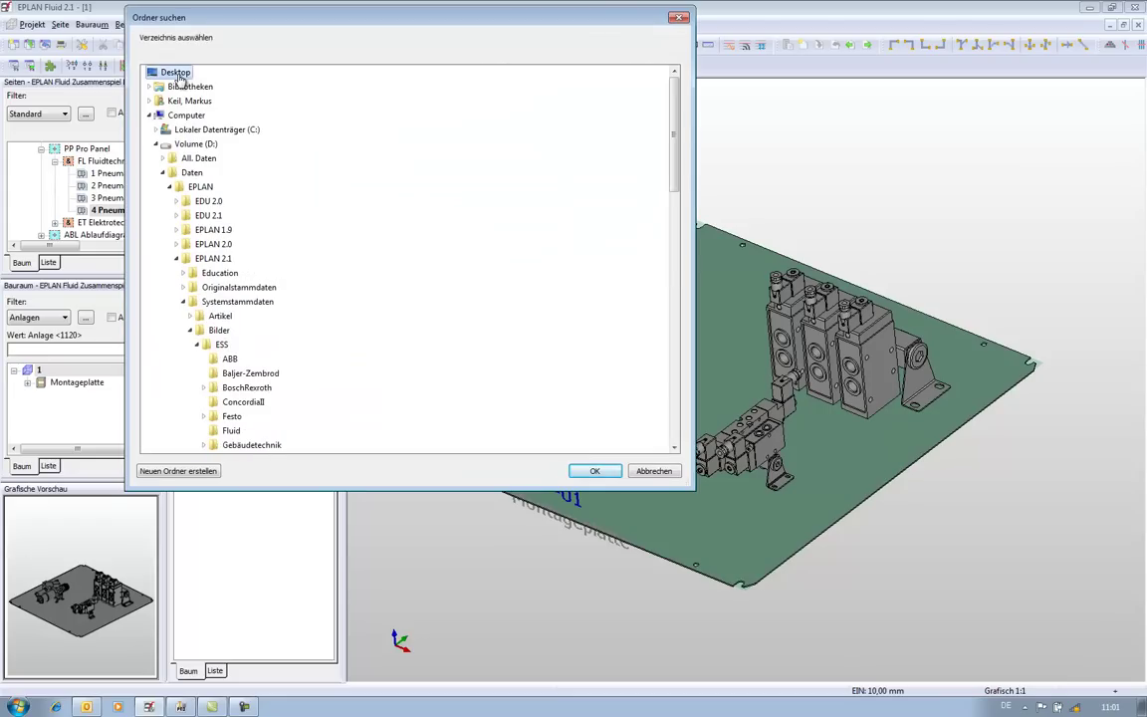
pyautogui.click(591, 471)
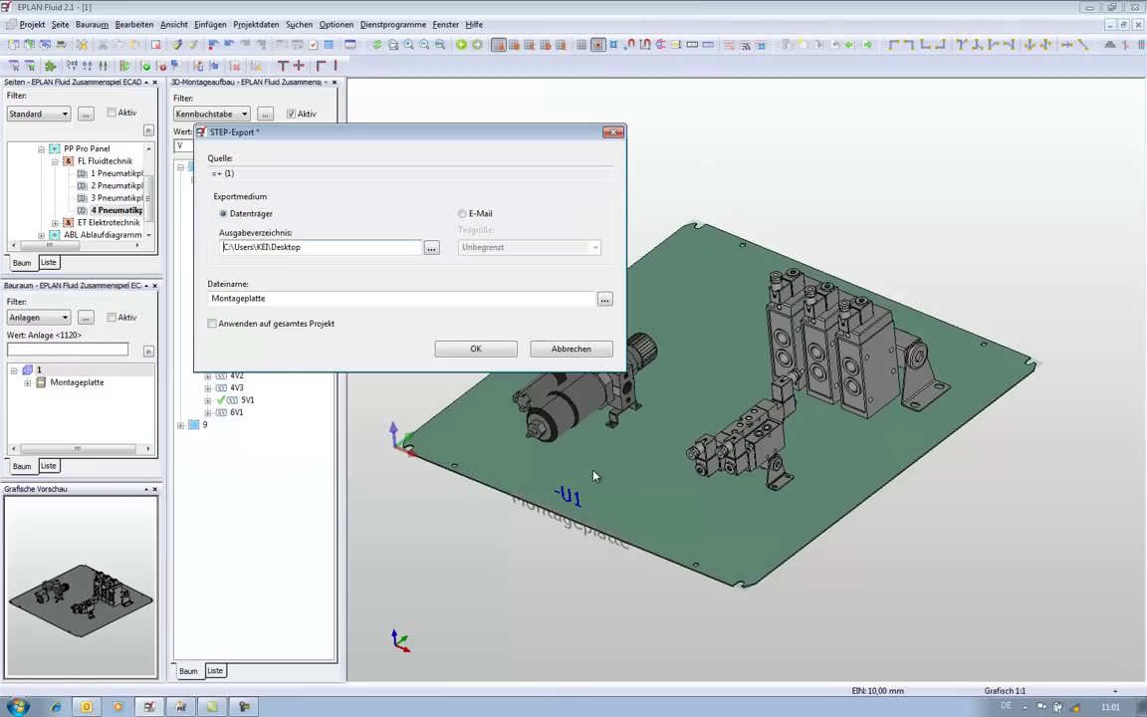
pyautogui.click(477, 350)
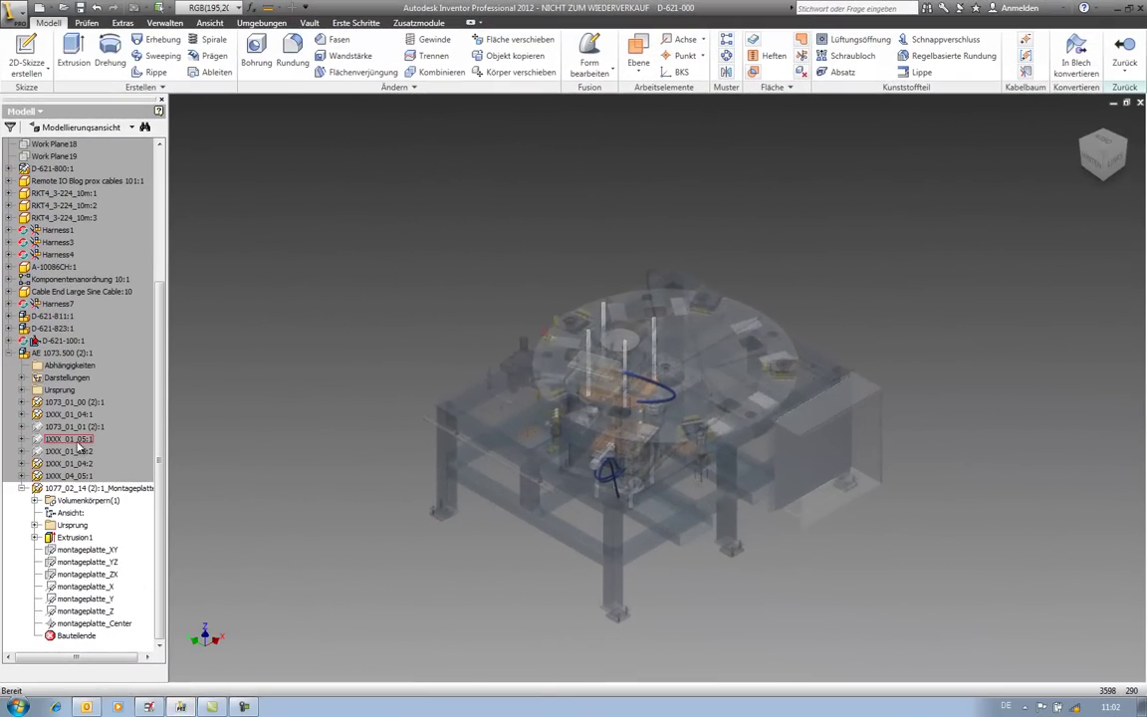
# Activate assembly AE 1073.500 and select its 1077_02_14 Montageplatte part
pyautogui.doubleClick(64, 354)
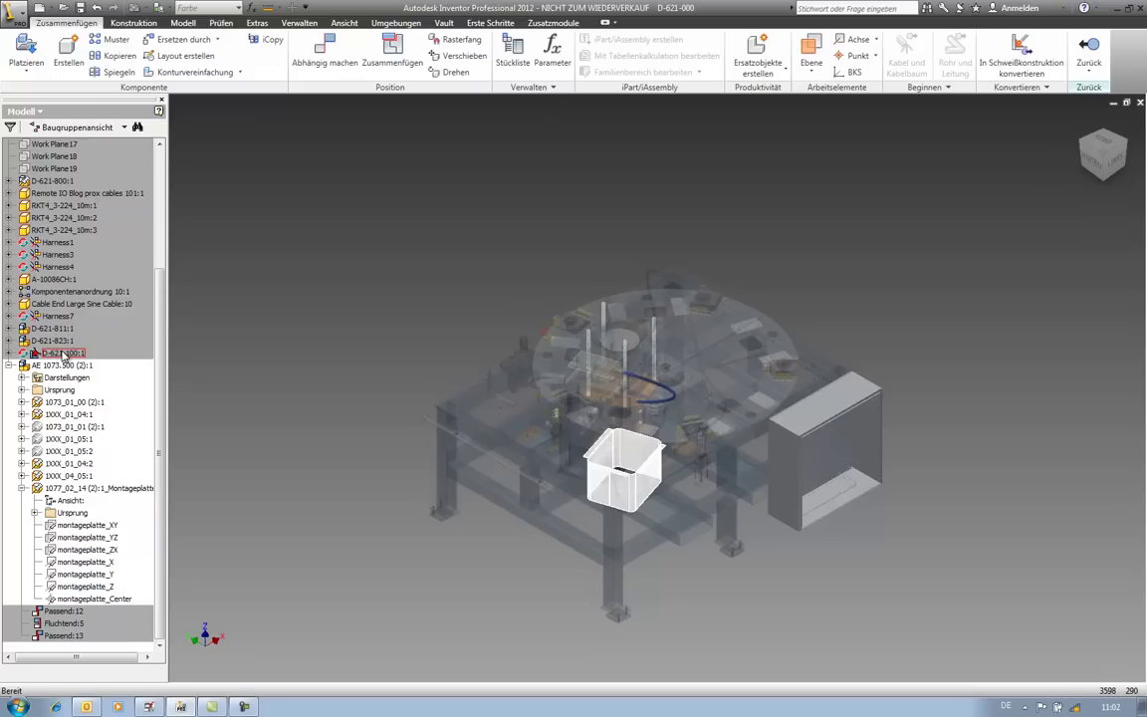
pyautogui.click(79, 490)
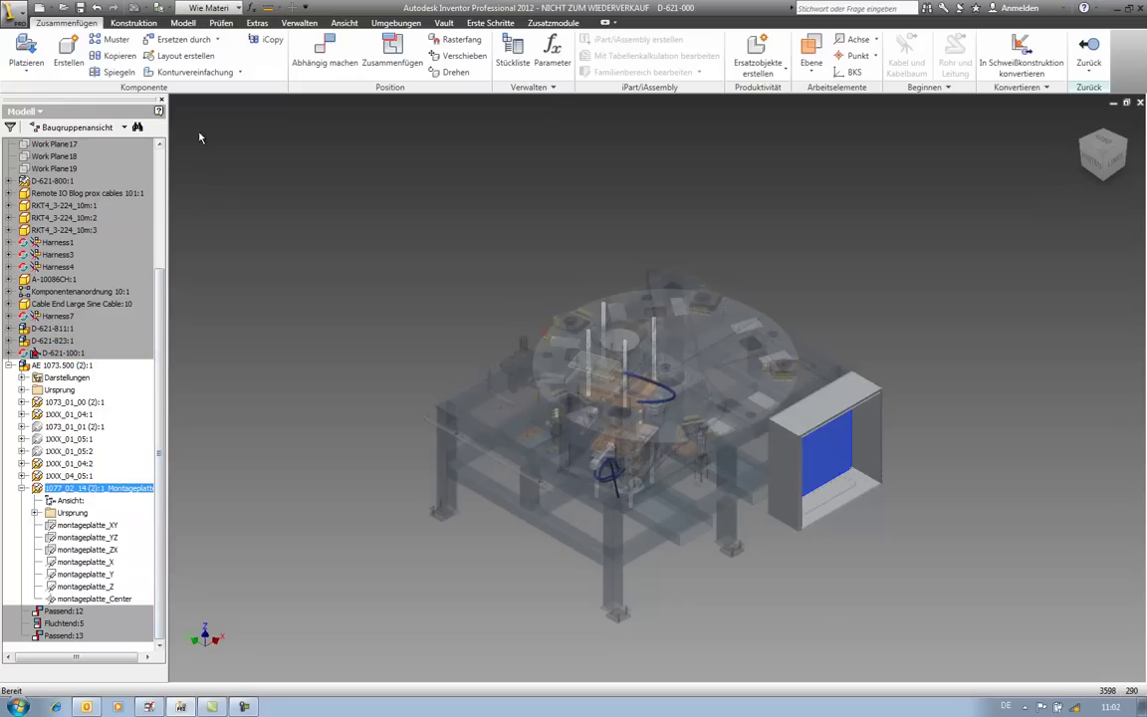
# Replace the 1077_02_14 plate with the Montageplatte STEP file from the Desktop
pyautogui.click(198, 44)
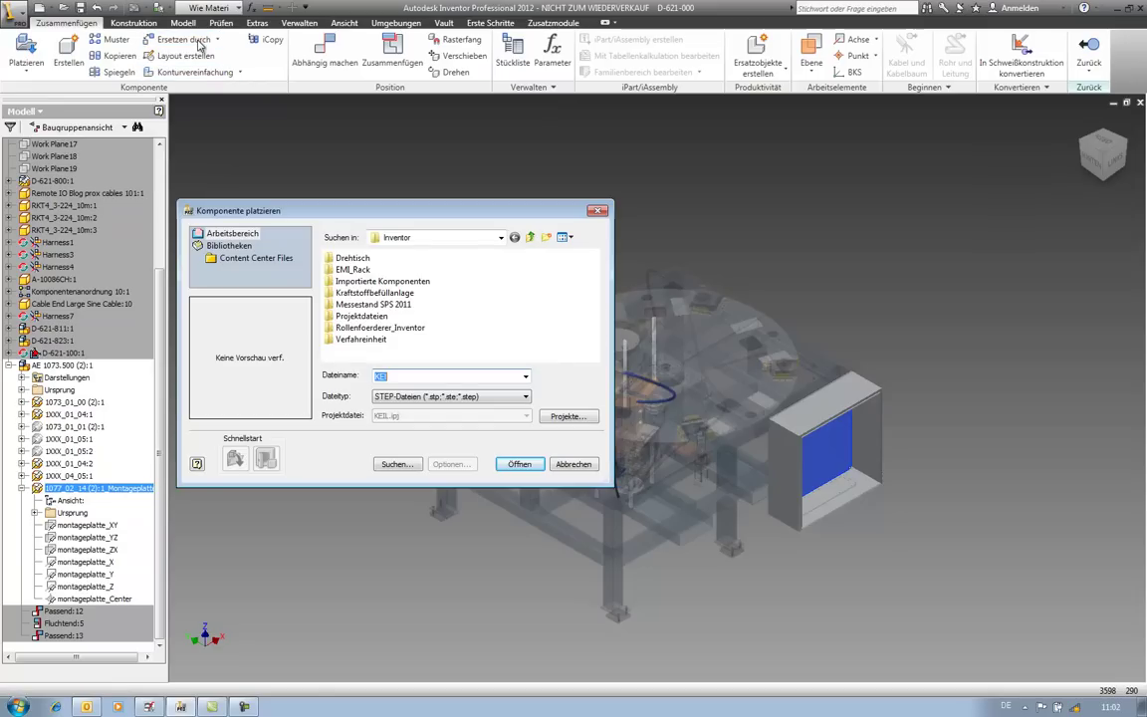
pyautogui.click(501, 238)
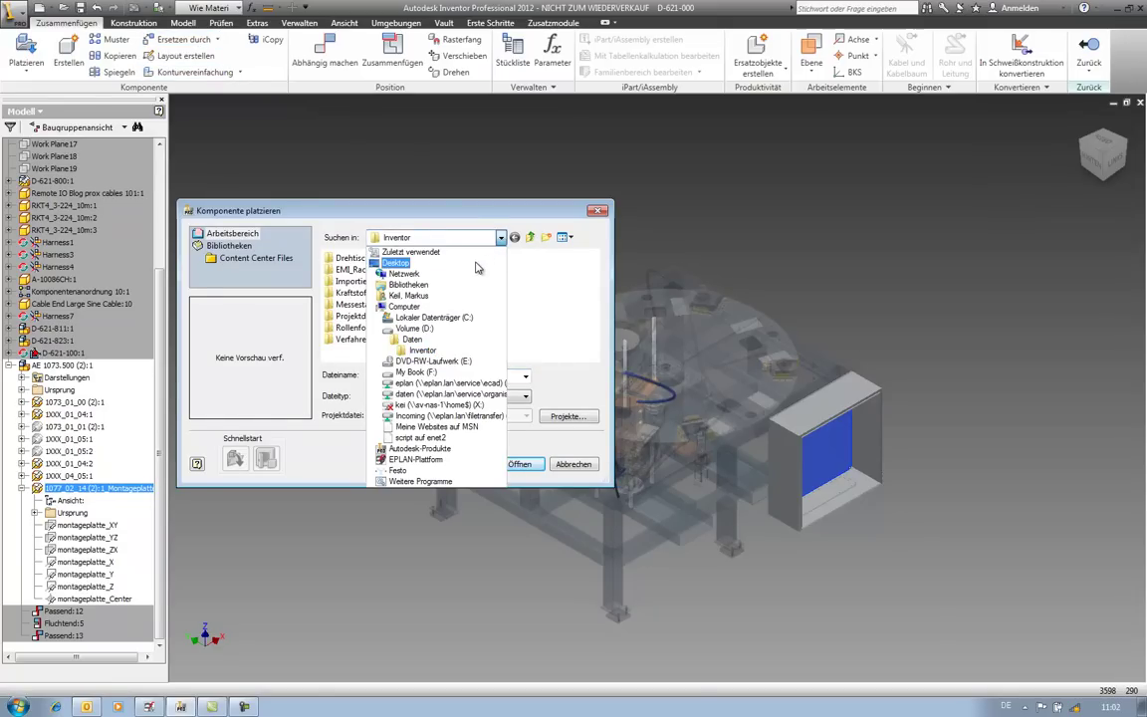
pyautogui.click(476, 265)
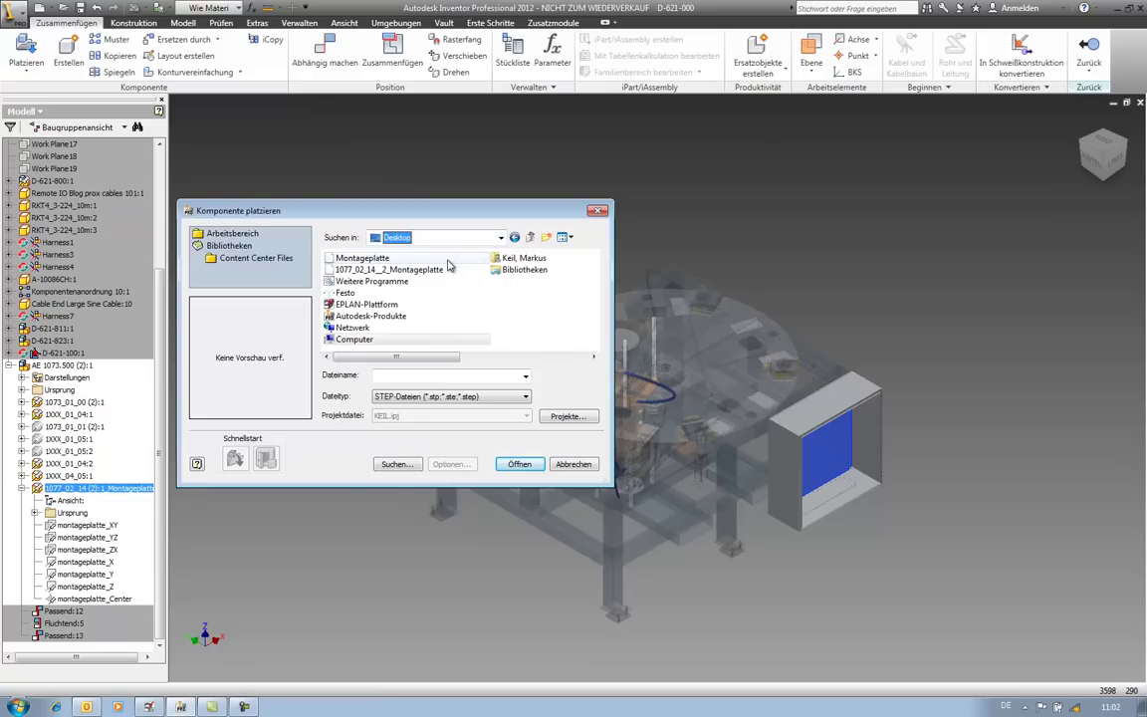
pyautogui.click(389, 259)
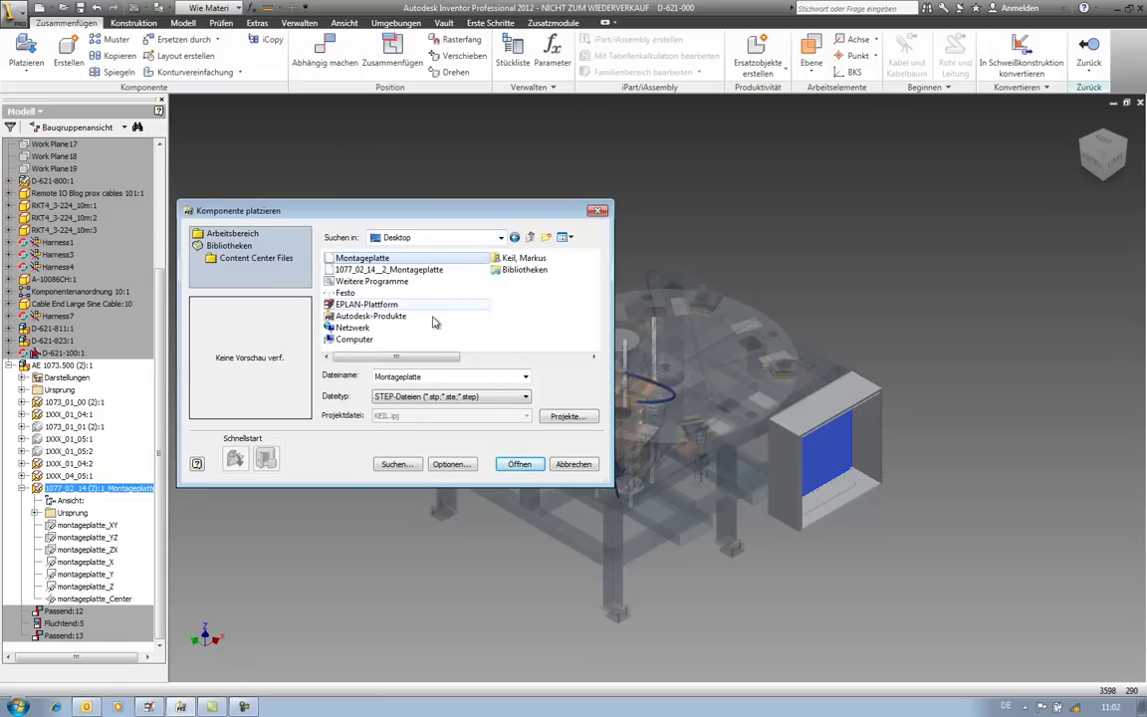
pyautogui.click(525, 467)
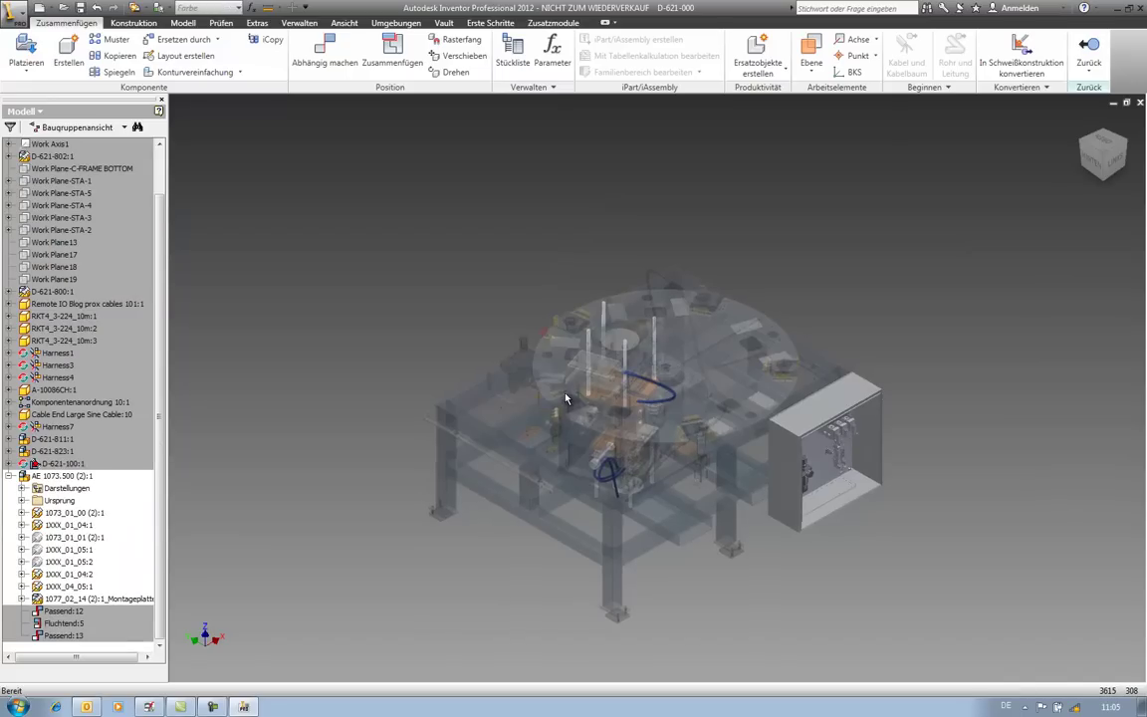
pyautogui.moveTo(565, 398)
pyautogui.keyDown('shift'); pyautogui.mouseDown(button='middle')
pyautogui.moveTo(600, 422)
pyautogui.moveTo(586, 491)
pyautogui.moveTo(659, 497)
pyautogui.mouseUp(button='middle'); pyautogui.keyUp('shift')
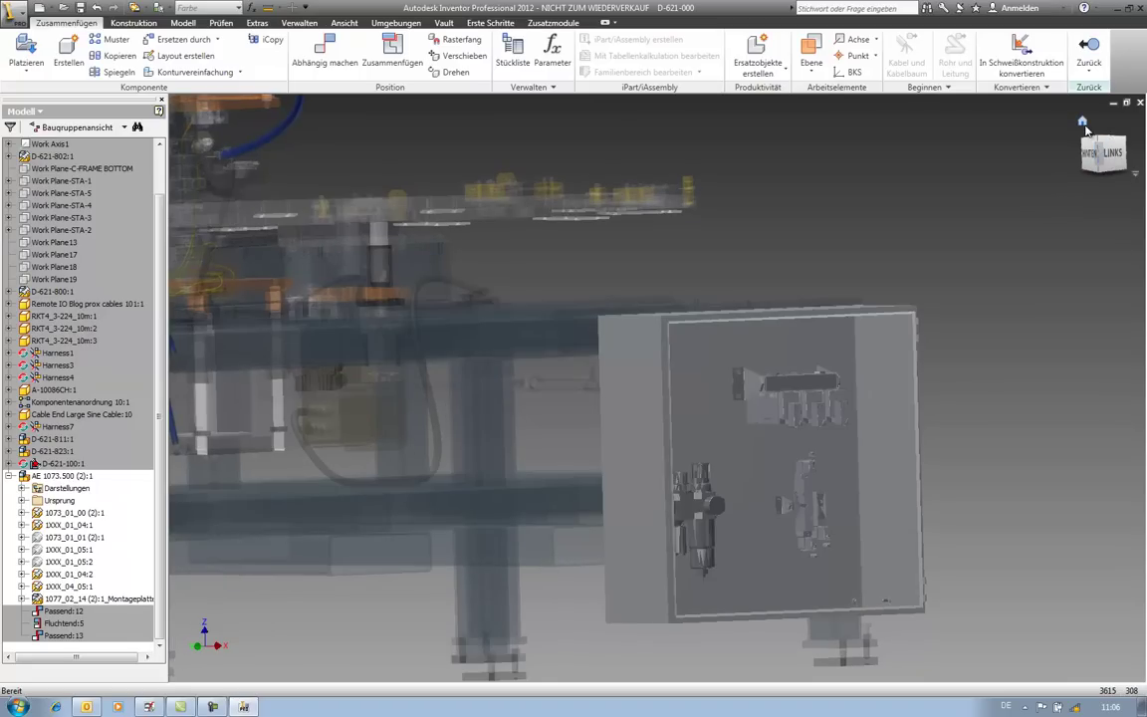
pyautogui.click(1082, 122)
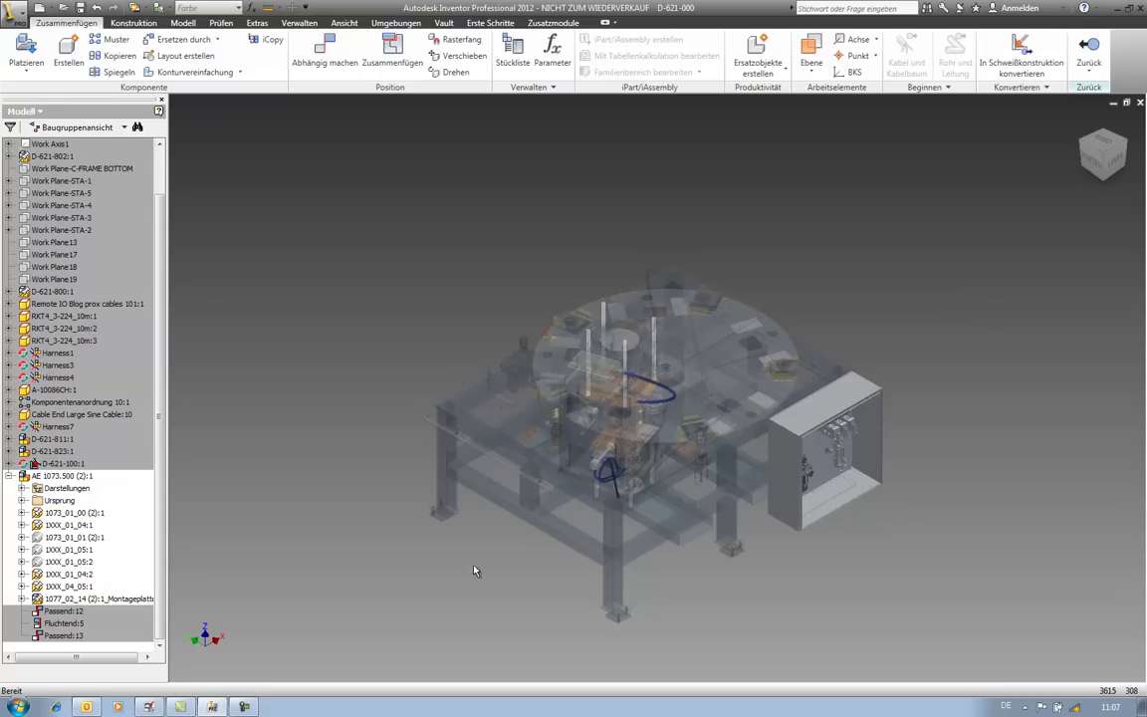
# Expand 1077_02_14 Montageplatte and its 5-0Z4 and 5-0Z3 valve groups
pyautogui.click(21, 598)
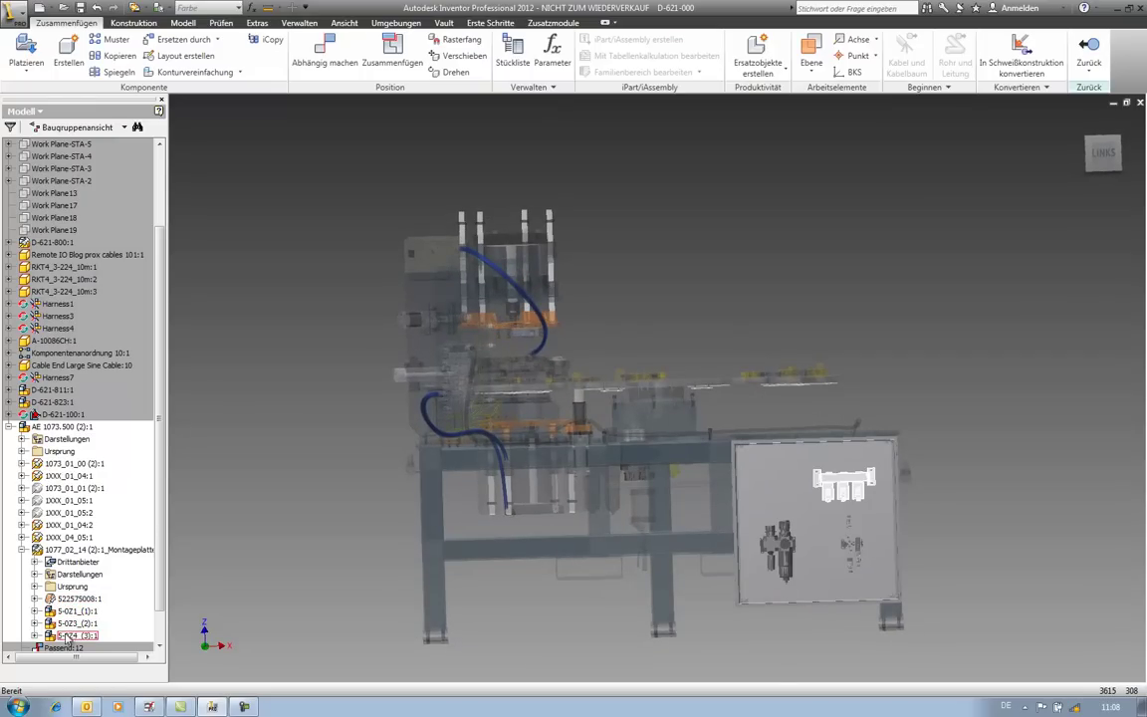
pyautogui.click(36, 636)
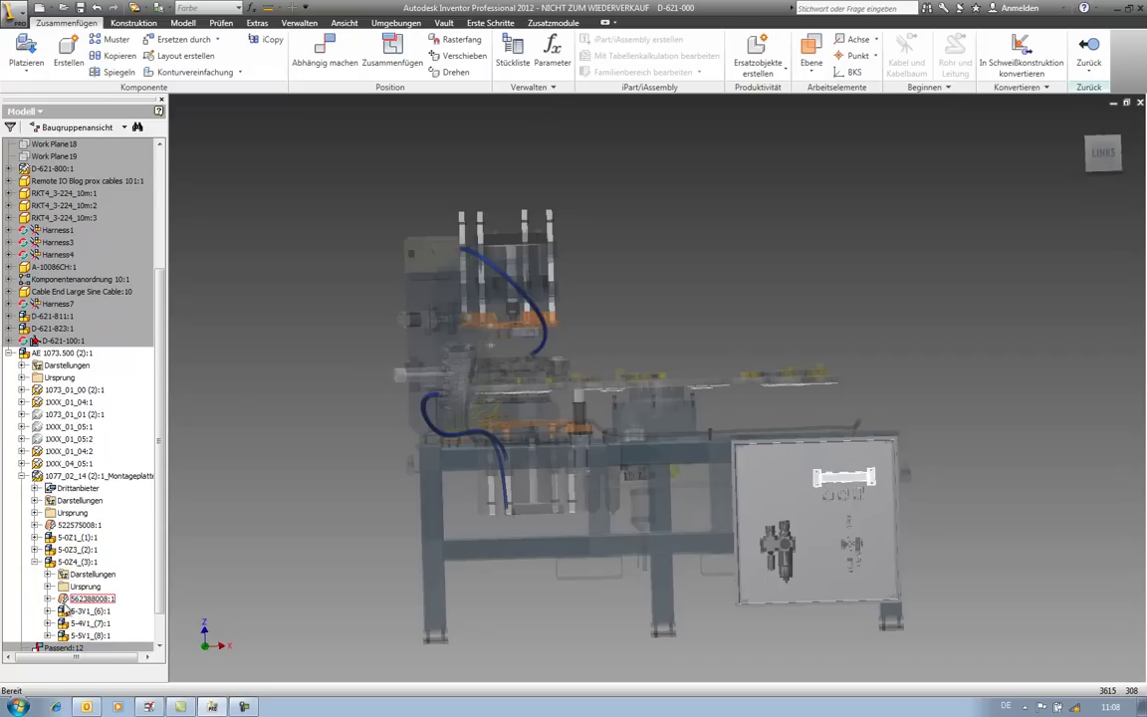
pyautogui.click(36, 550)
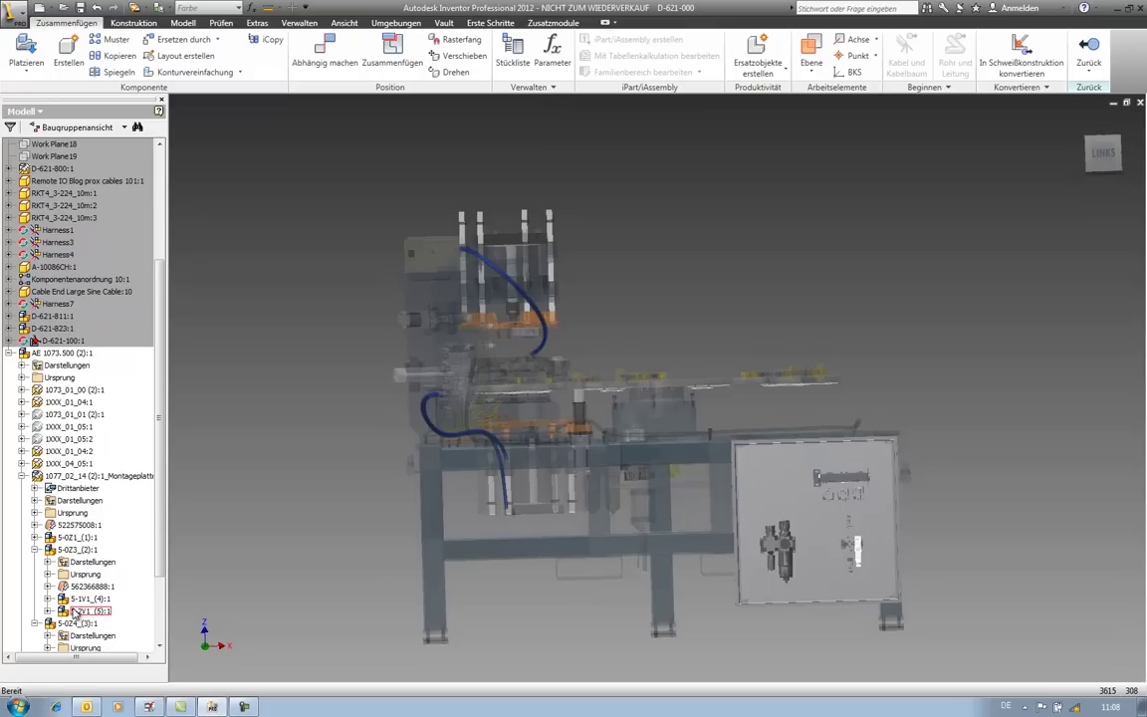
pyautogui.moveTo(156, 543); pyautogui.dragTo(152, 640)
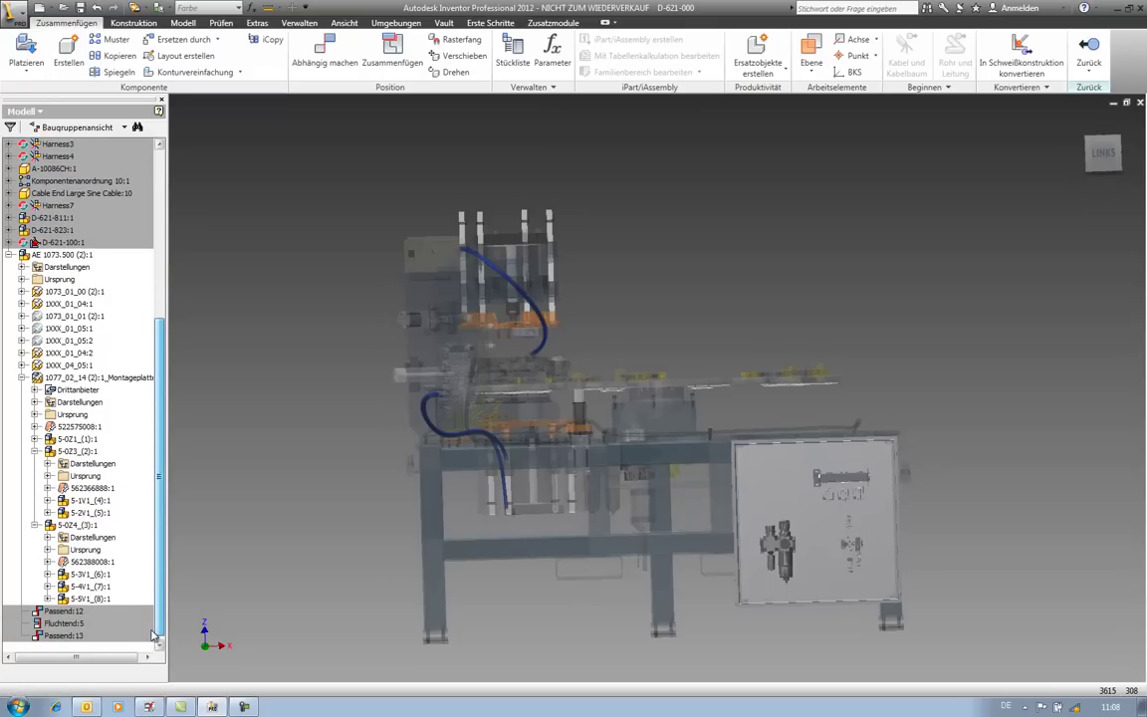